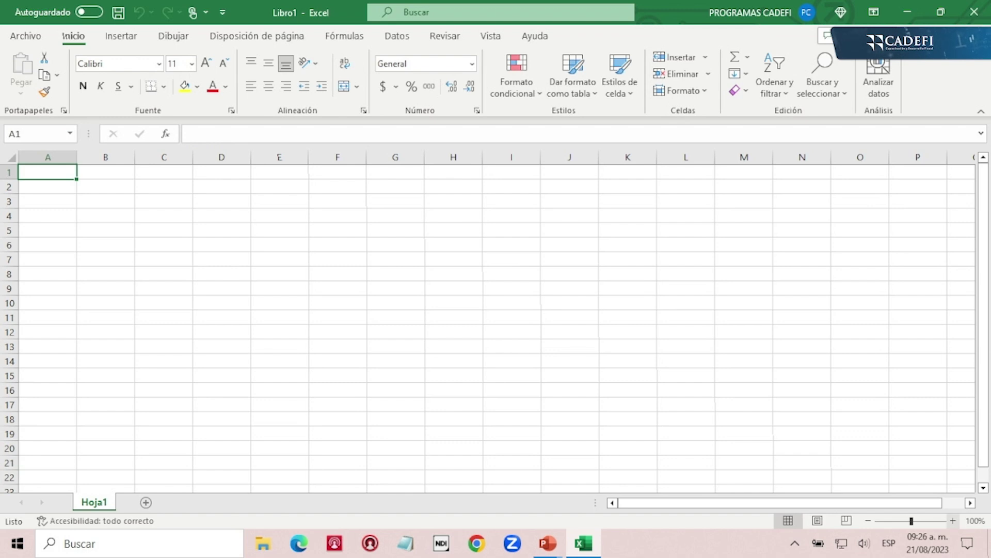
Enter the label "ISR del ejercicio" in cell B3 and fit column B's width to it.
click(953, 521)
click(953, 521)
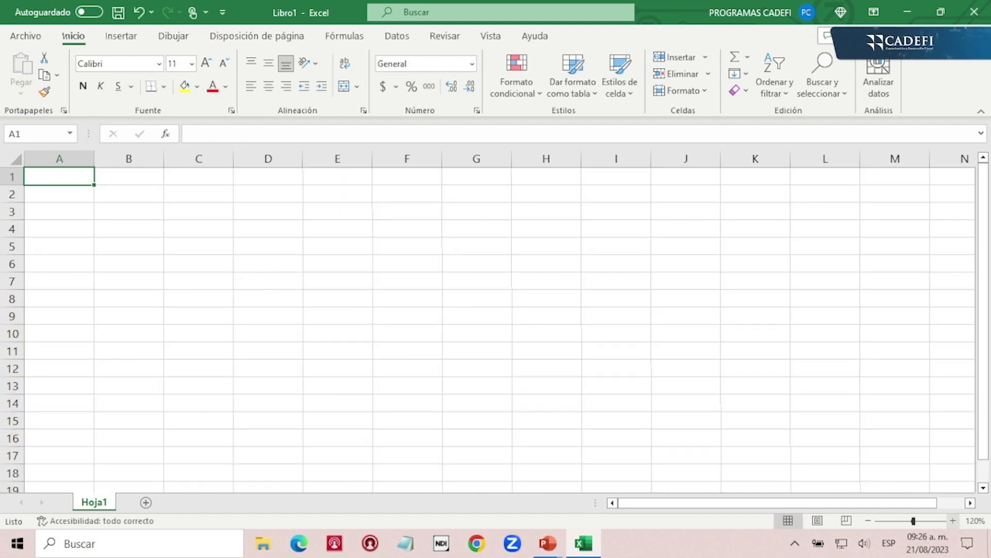
click(953, 520)
click(953, 521)
click(953, 521)
key(Down)
key(Down)
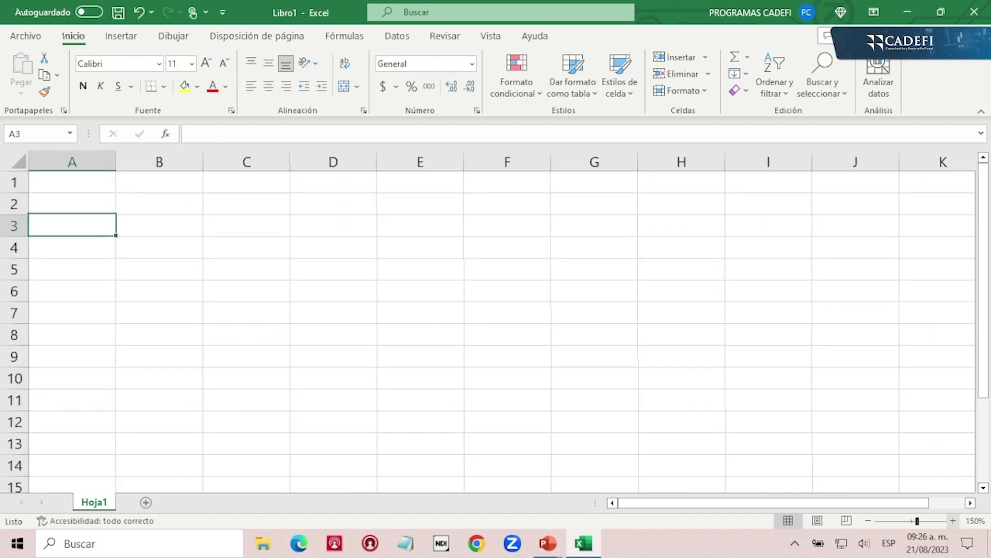
key(Right)
key(Caps_Lock)
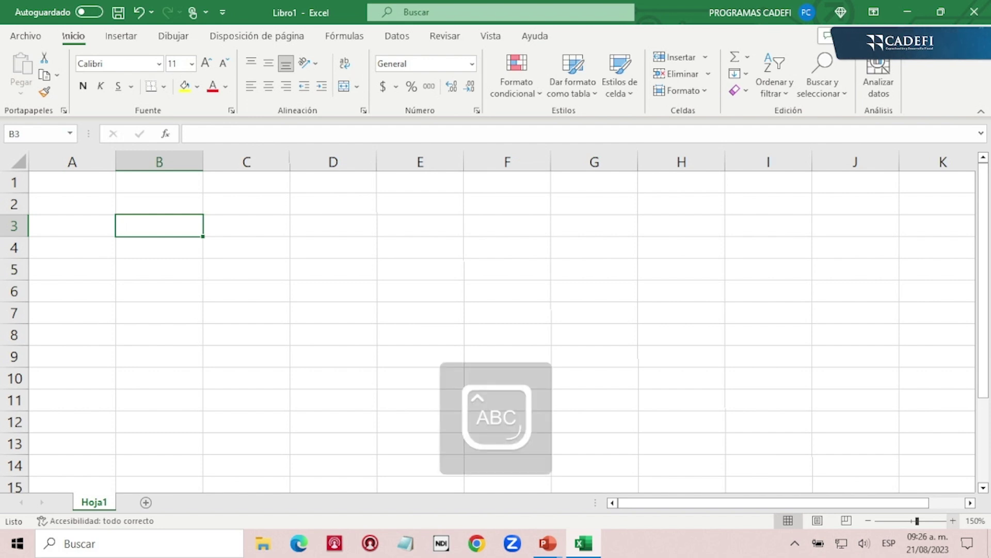
text(ISR)
key(Caps_Lock)
text(del ejercicio)
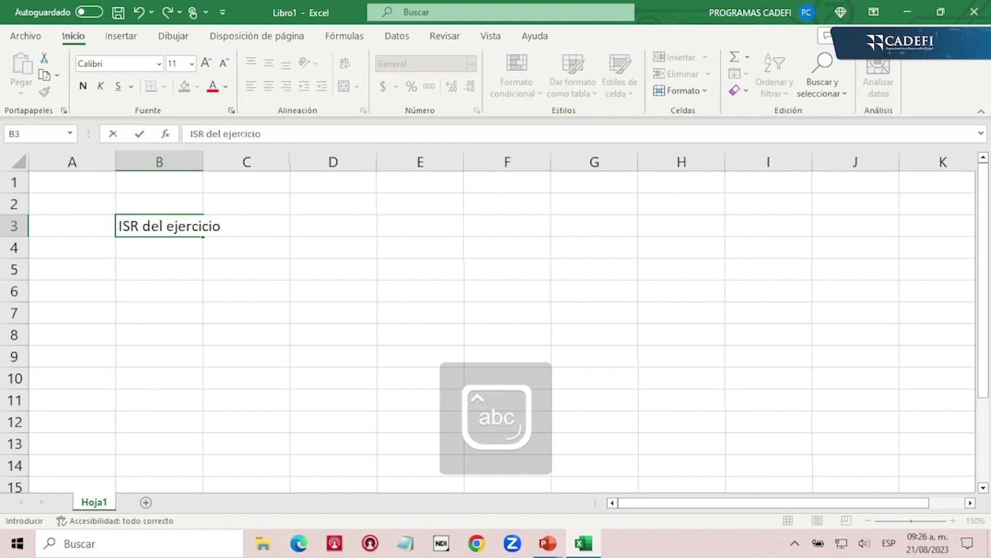
key(Return)
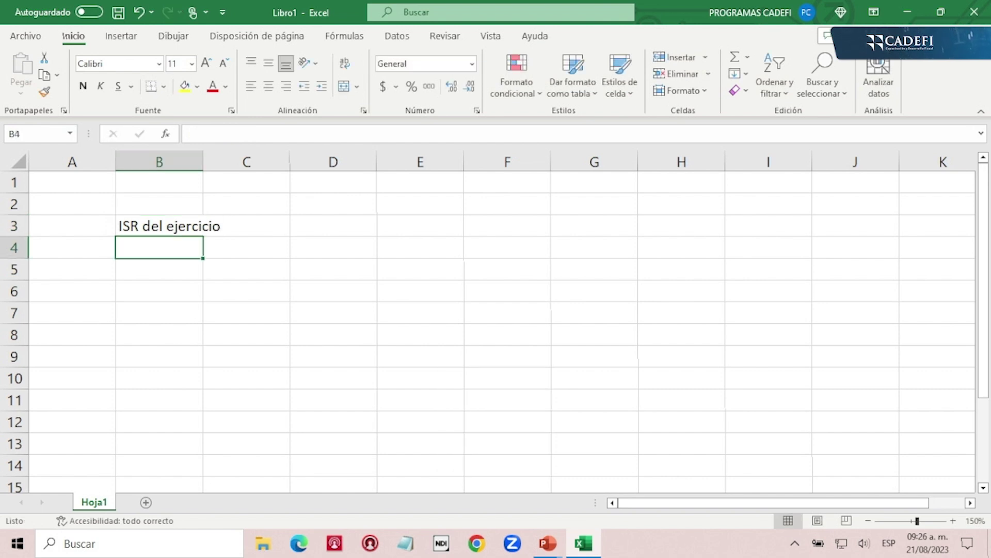
double_click(203, 162)
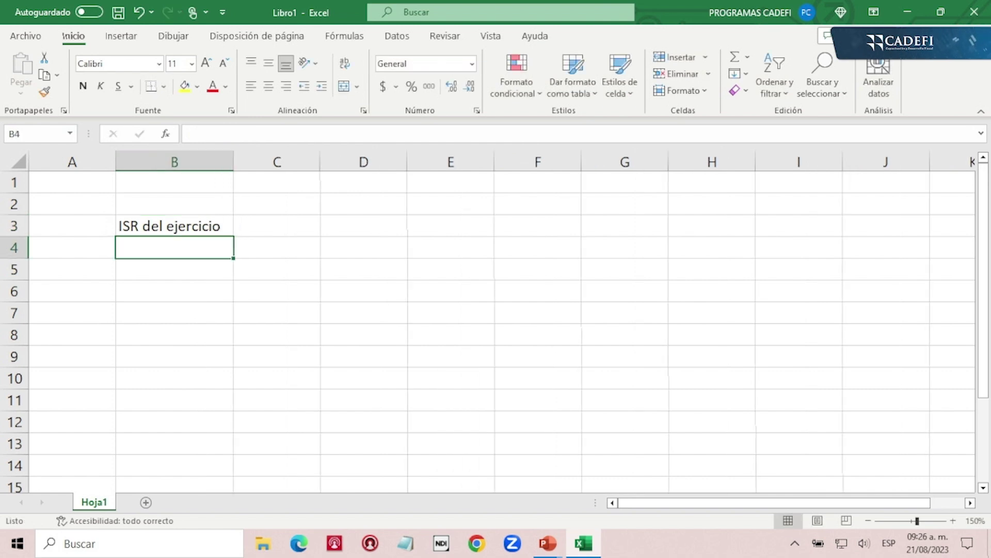
Enter 8000 in cell C3 and apply the thousands-separator number format to the whole of column C.
key(Up)
key(Right)
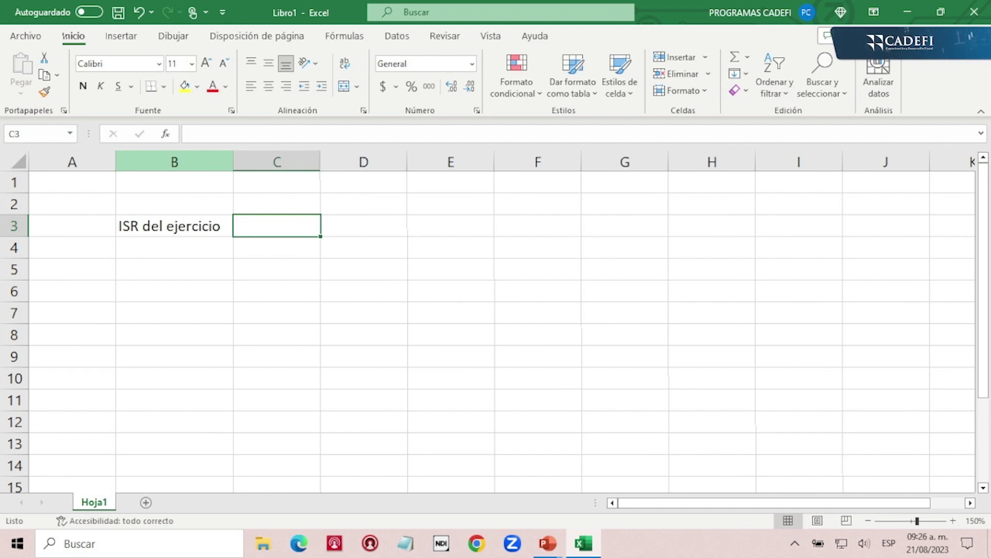
text(8000)
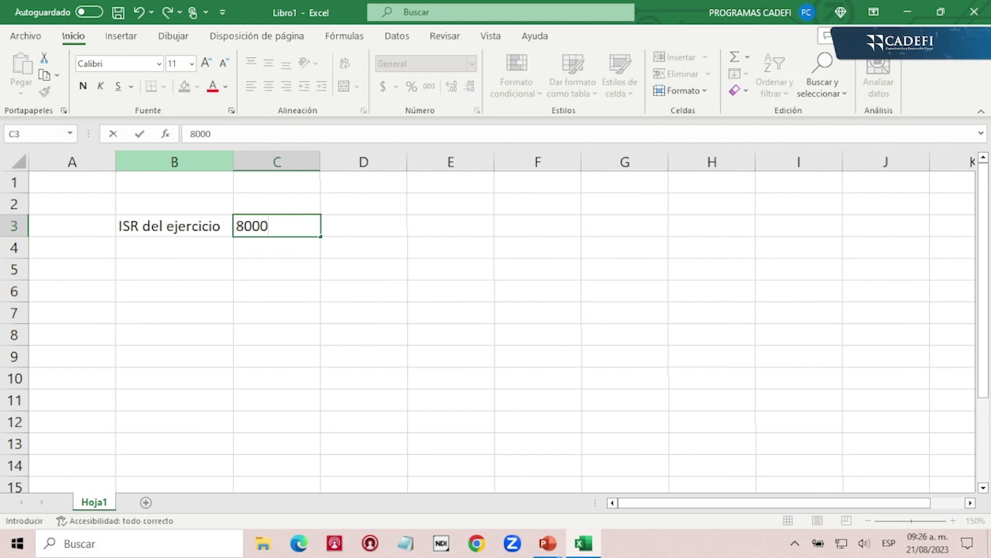
key(Return)
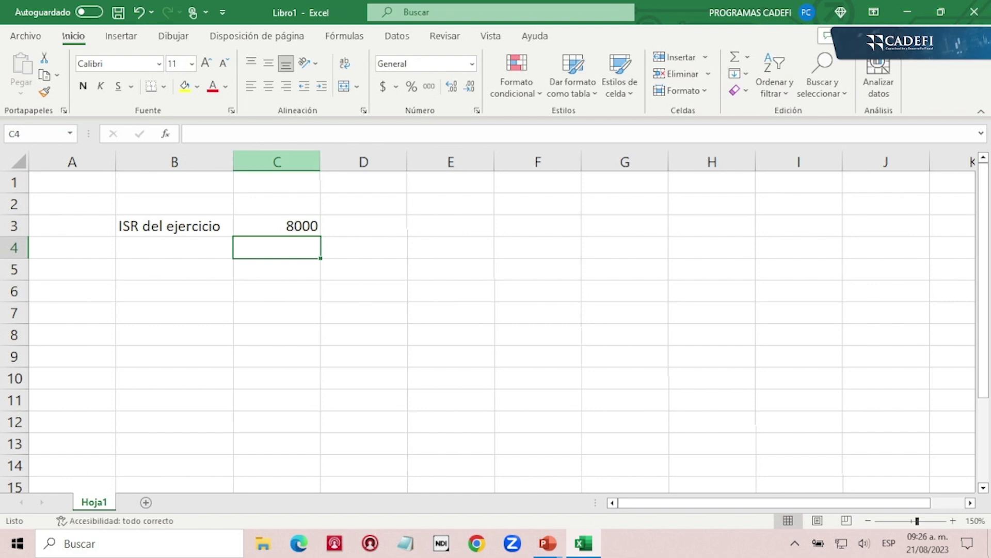
click(277, 162)
click(429, 86)
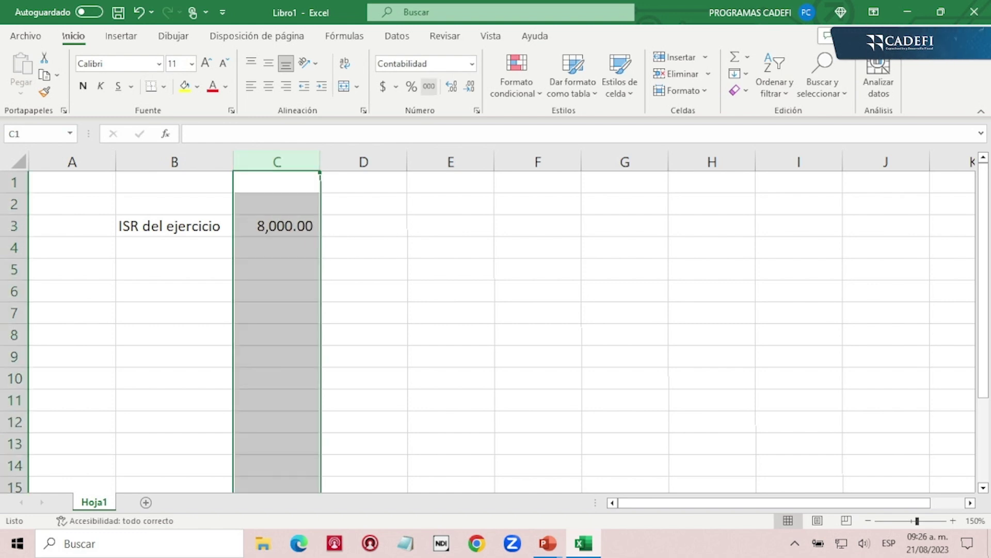
Enter the label "subsidio al empleo aplicable" in cell B4 and widen column B so the text fits.
key(Down)
key(Down)
key(Down)
key(Left)
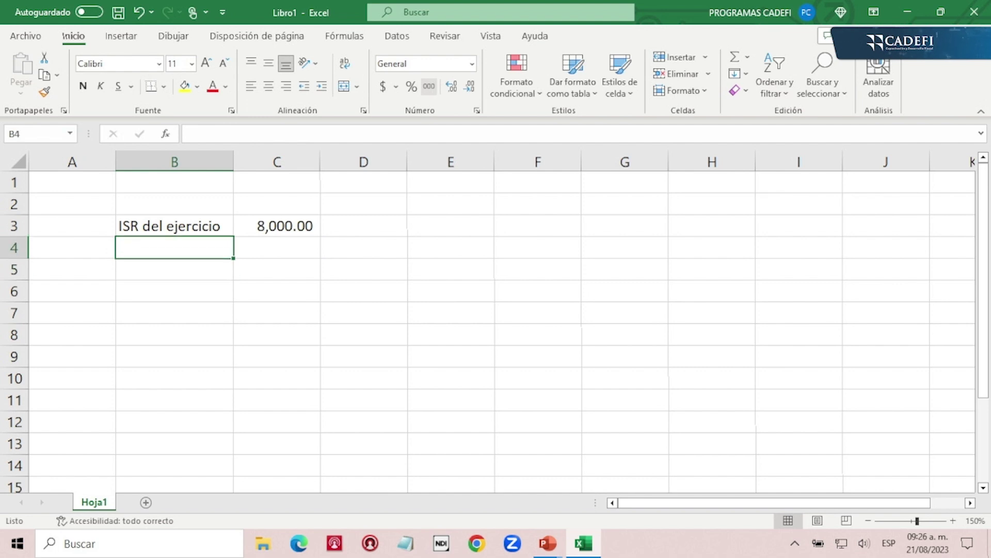
text(subsidio )
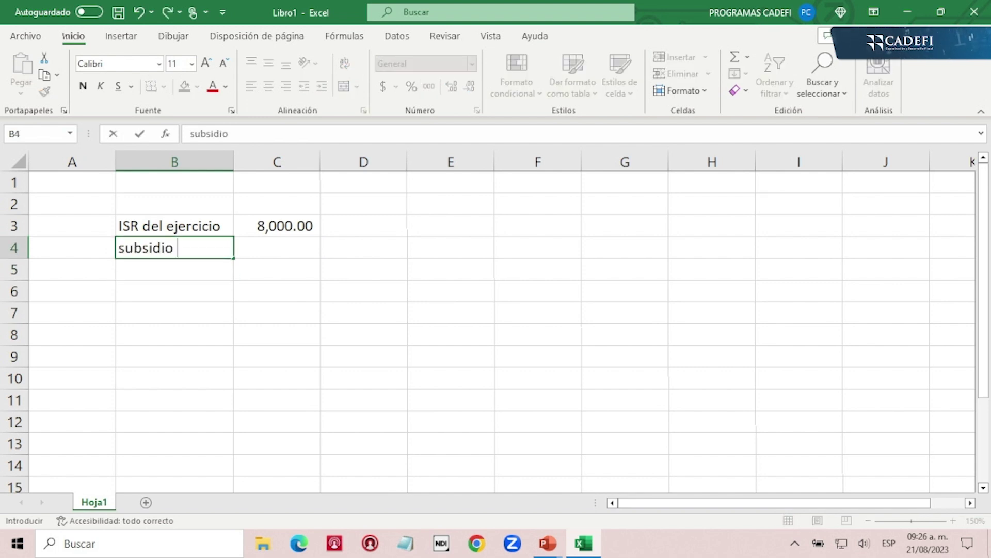
text(al emplo)
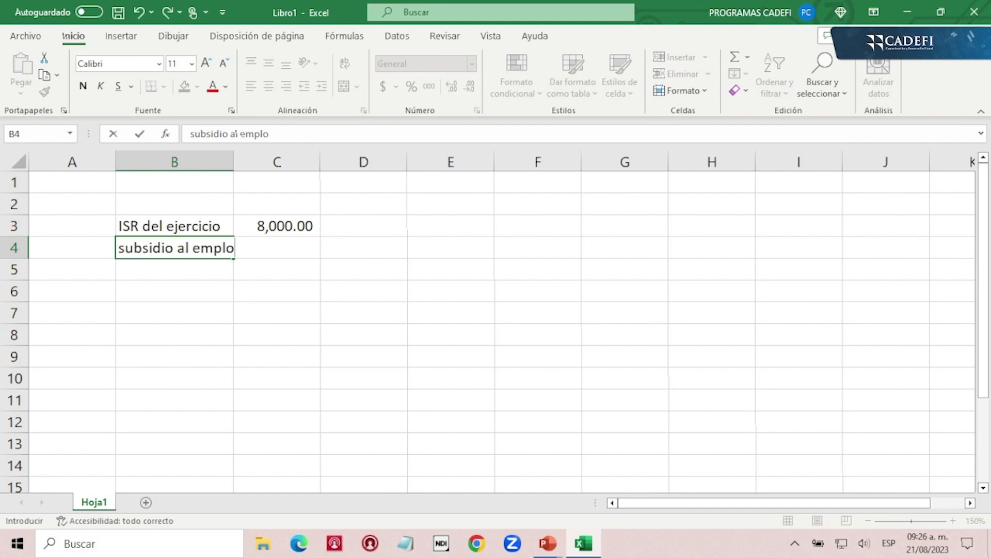
key(BackSpace)
text(eo aplicable)
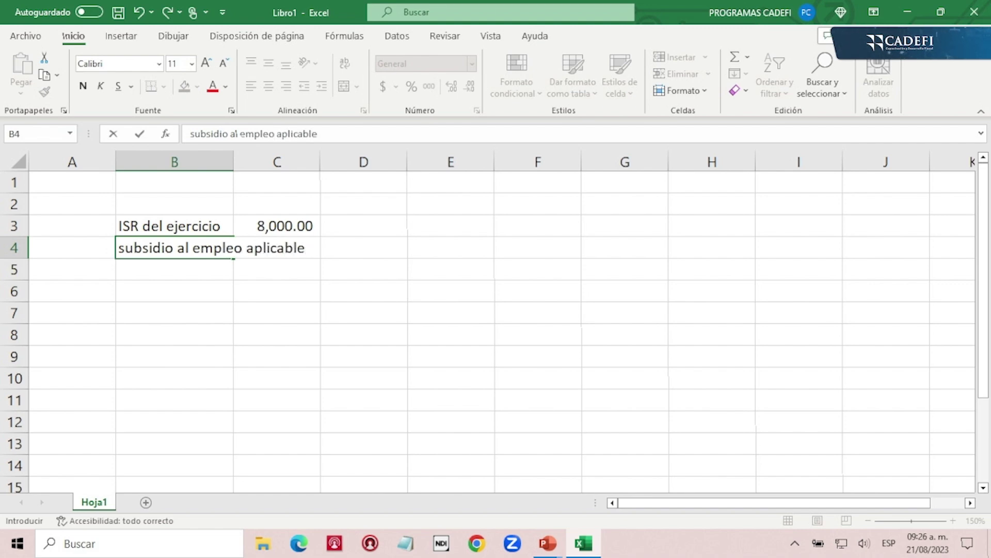
key(Return)
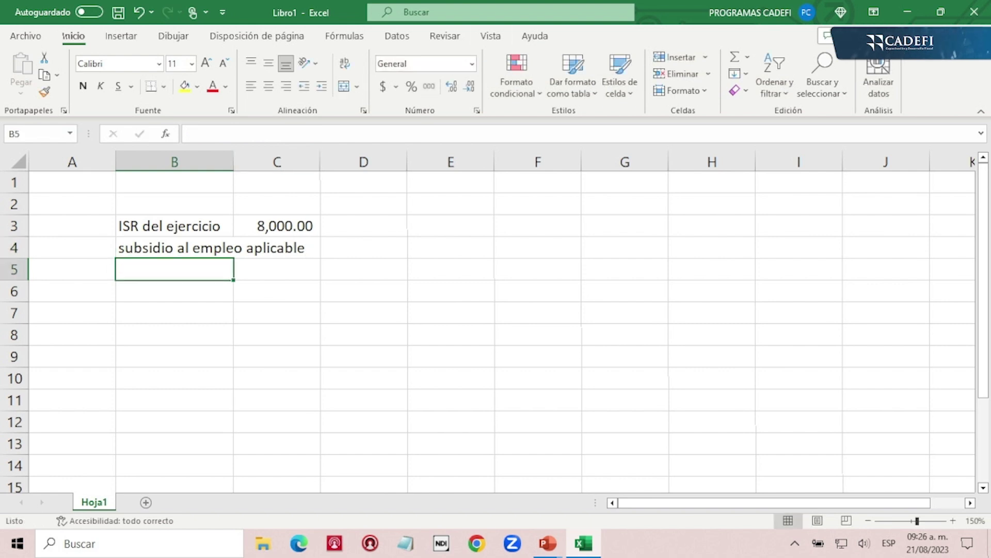
drag(234, 161, 318, 162)
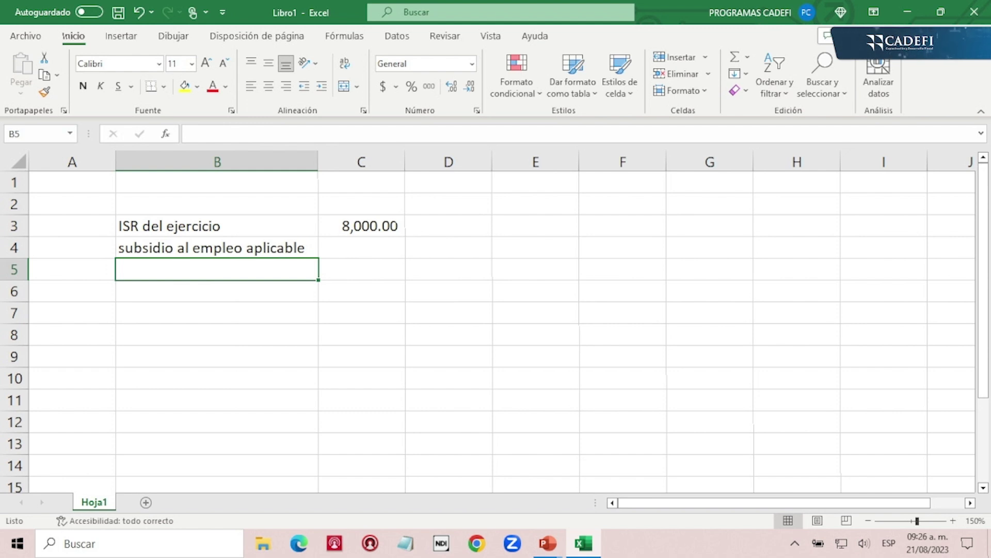
Enter 8300 in cell C4 as the applicable employment subsidy.
key(Up)
key(Right)
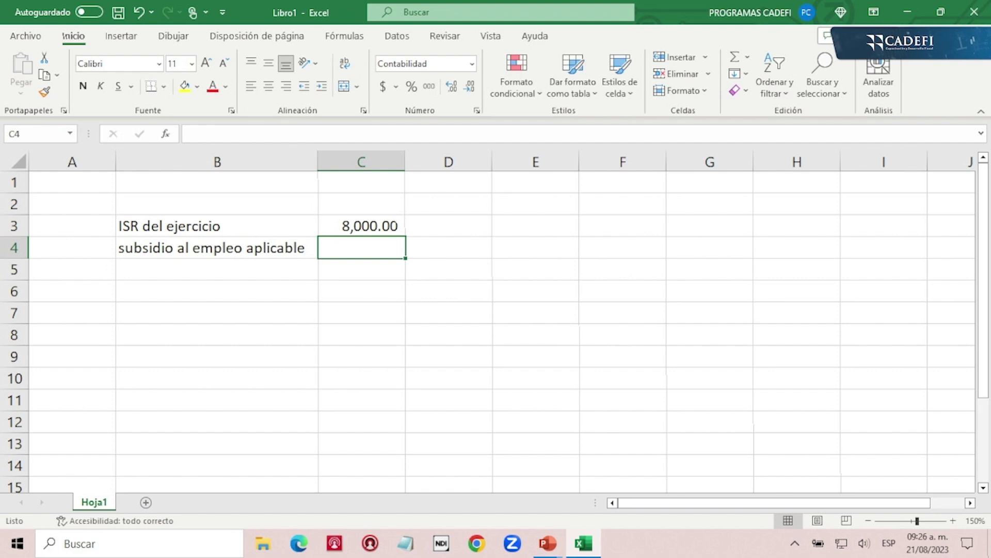
text(8300)
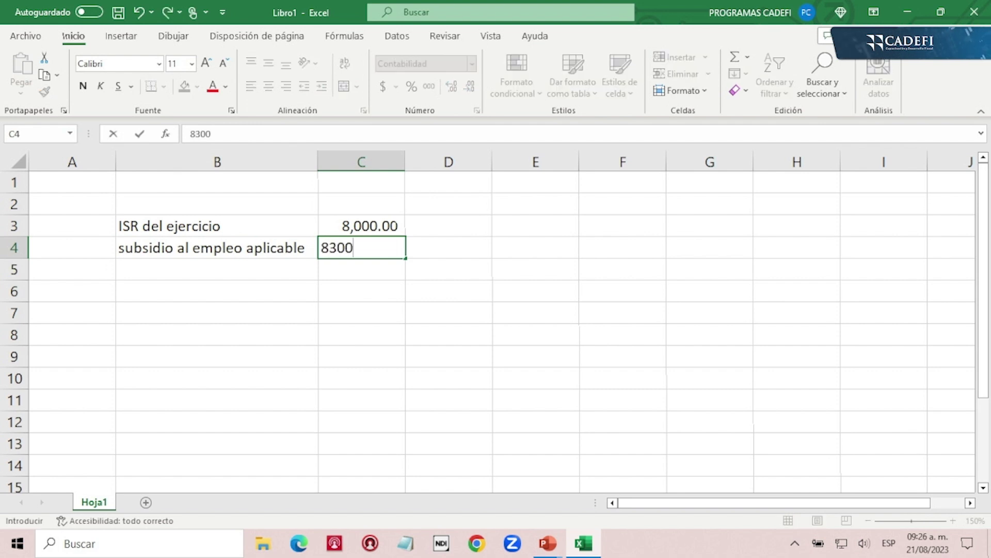
key(Return)
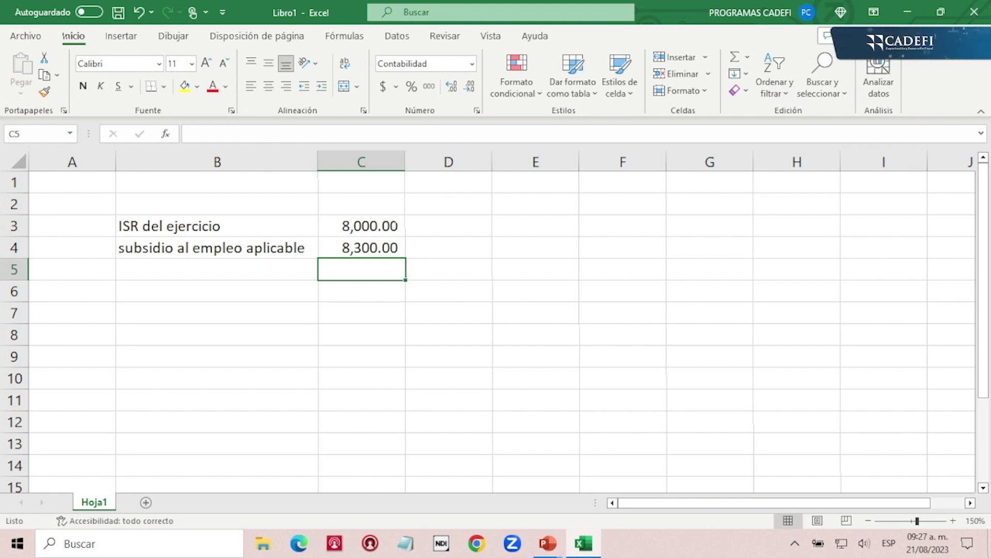
text(¿)
key(Up)
key(Down)
key(BackSpace)
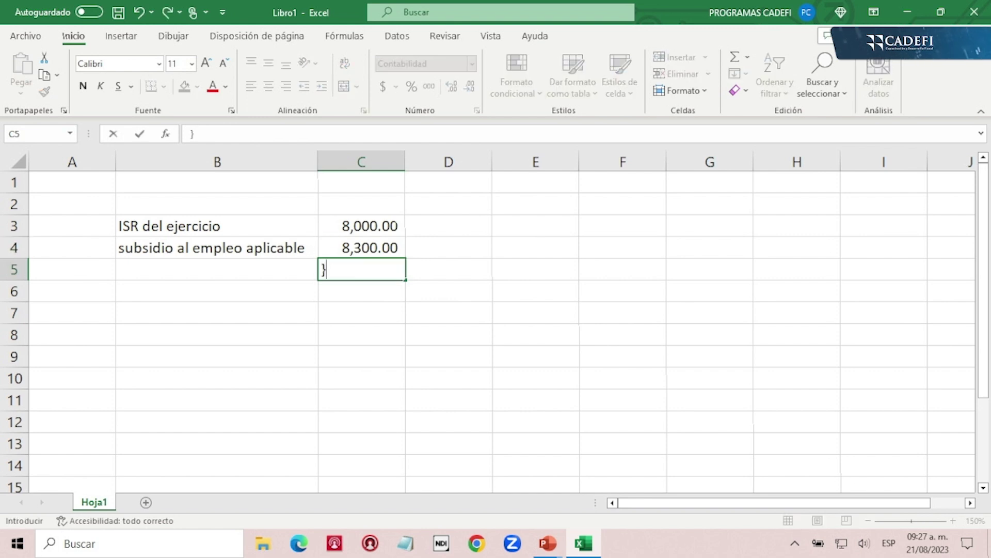
Enter the formula +C3-C4 in cell C5 to subtract the subsidy from the ISR.
text(+)
key(Up)
key(Up)
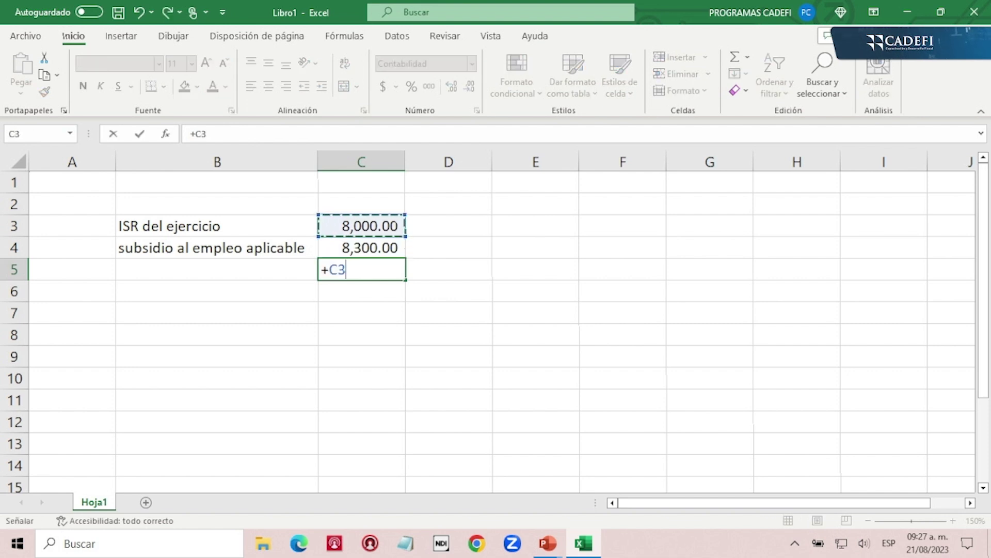
text(-)
key(Up)
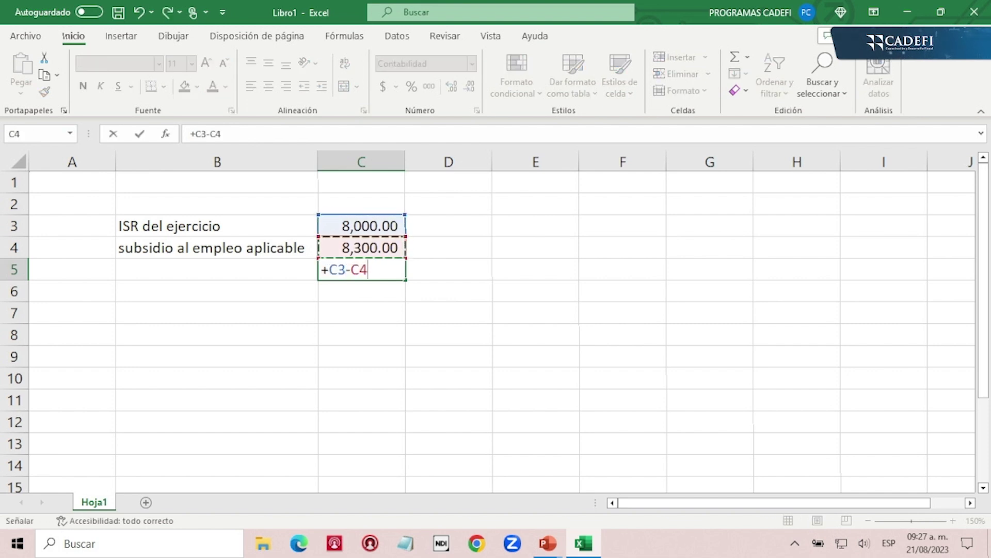
key(Return)
Label the difference row by entering "no es saldo a a favor" in cell B5.
key(Up)
key(Left)
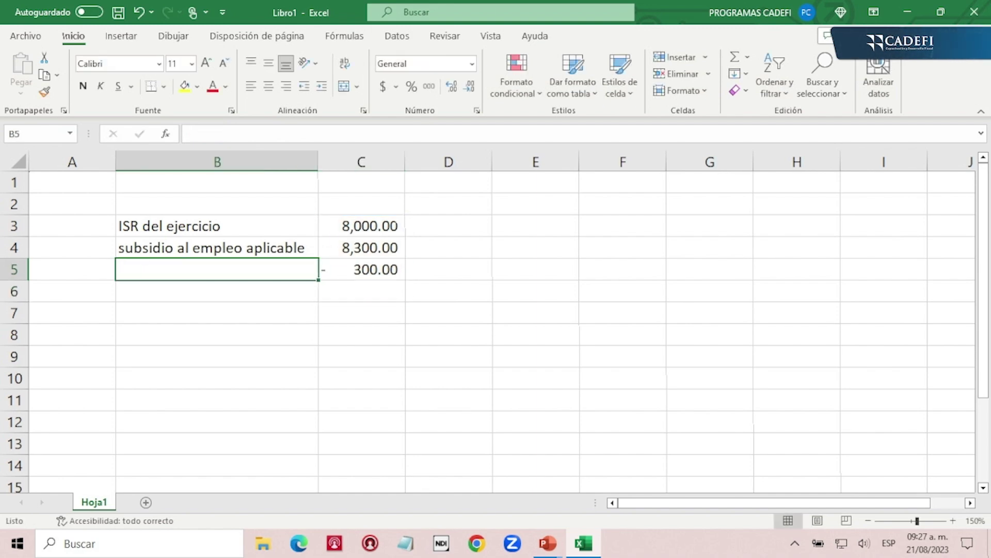
text(no e)
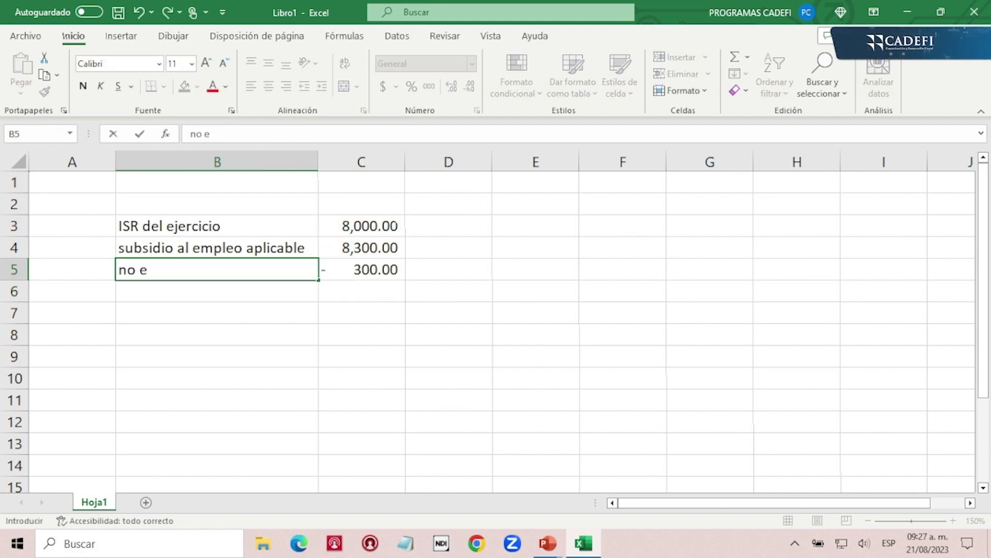
text(s saldo a a fvaor)
key(BackSpace)
key(BackSpace)
key(BackSpace)
key(BackSpace)
text(avor)
key(Return)
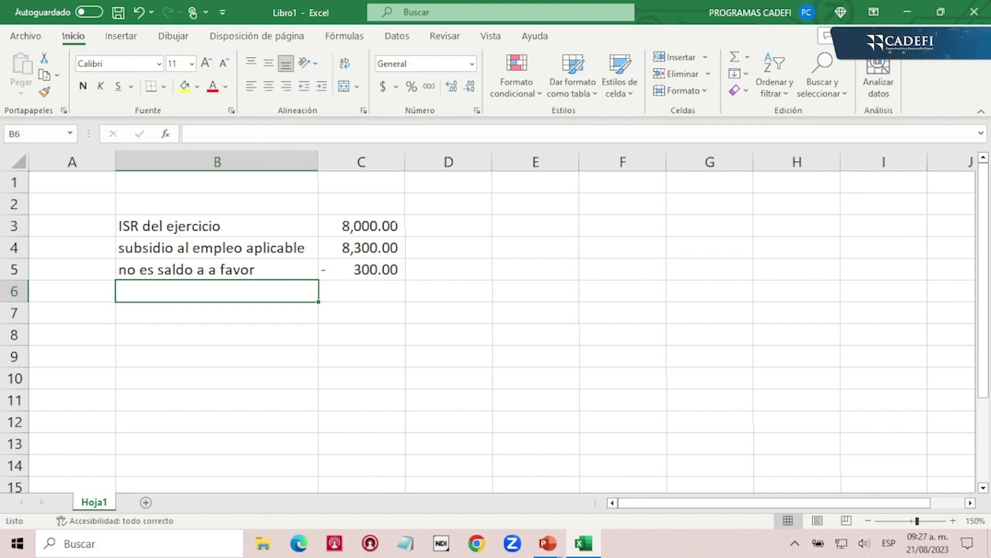
Enter the heading "caso a" in cell C2 above the amounts.
key(Up)
key(Up)
key(Up)
key(Up)
key(Right)
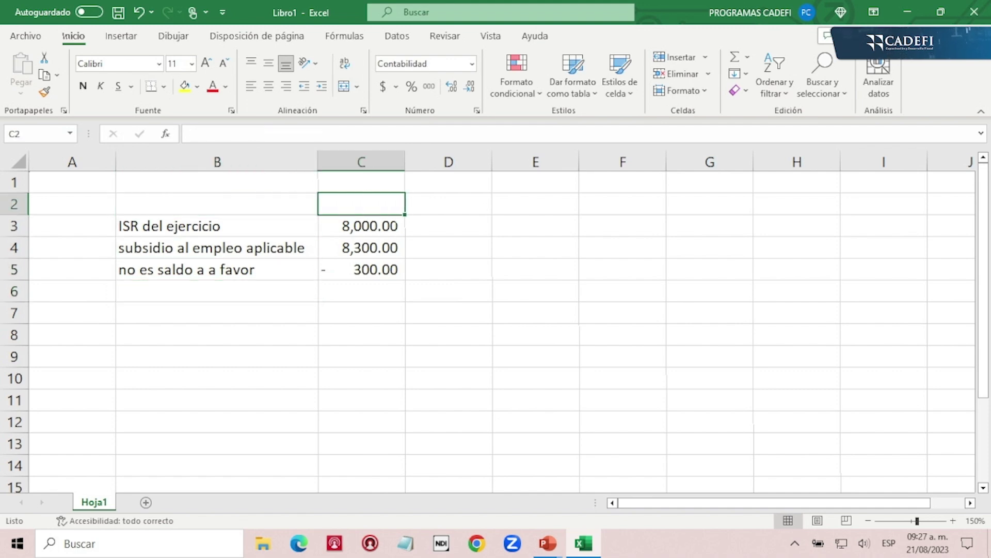
text(caso a)
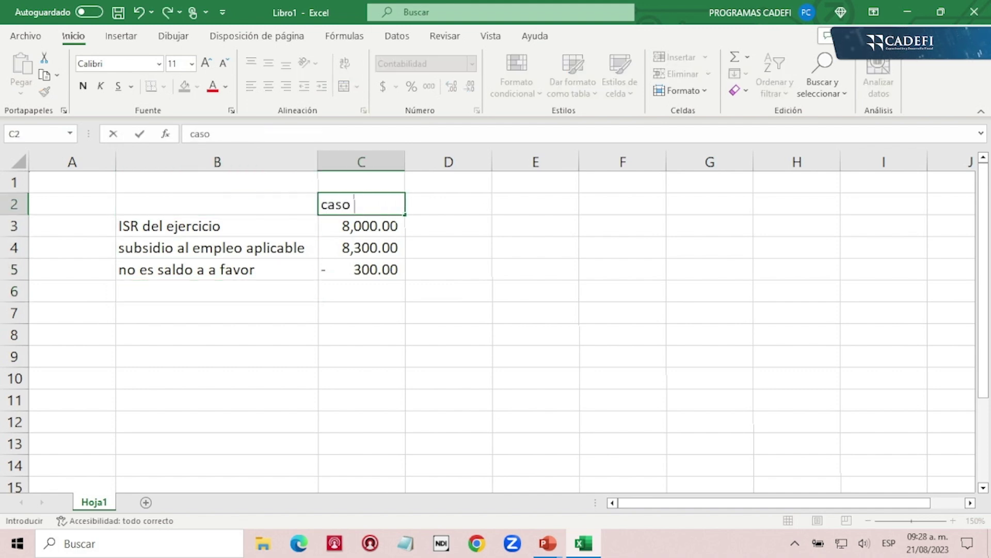
key(Return)
Copy the case block B2:C5 and paste it starting at cell B7.
key(Up)
key(Down)
key(Down)
key(Down)
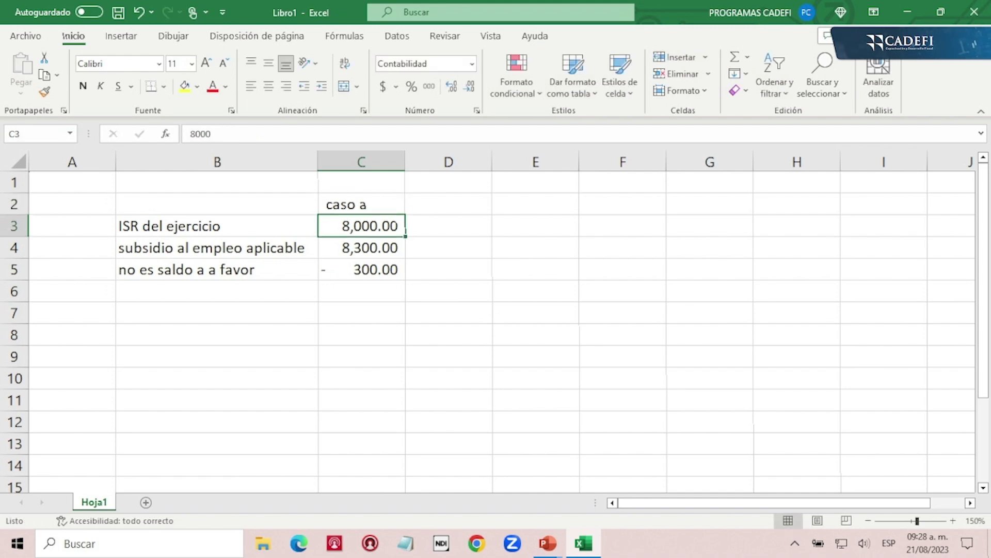
key(Up)
key(Up)
key(Up)
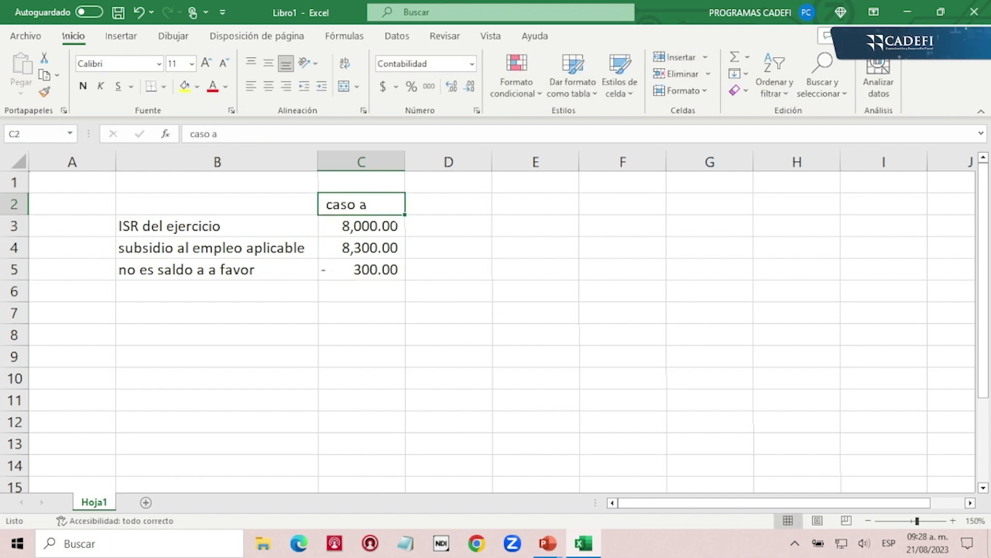
key(Left)
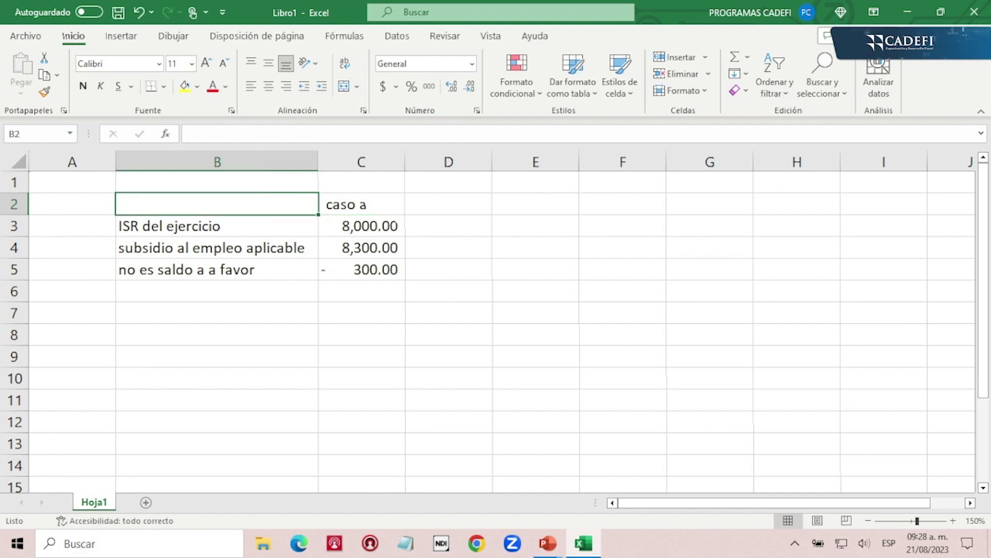
key(shift+Right)
key(shift+Down)
key(shift+Down)
key(shift+Down)
key(ctrl+c)
key(Down)
key(Down)
key(Down)
key(Down)
key(Down)
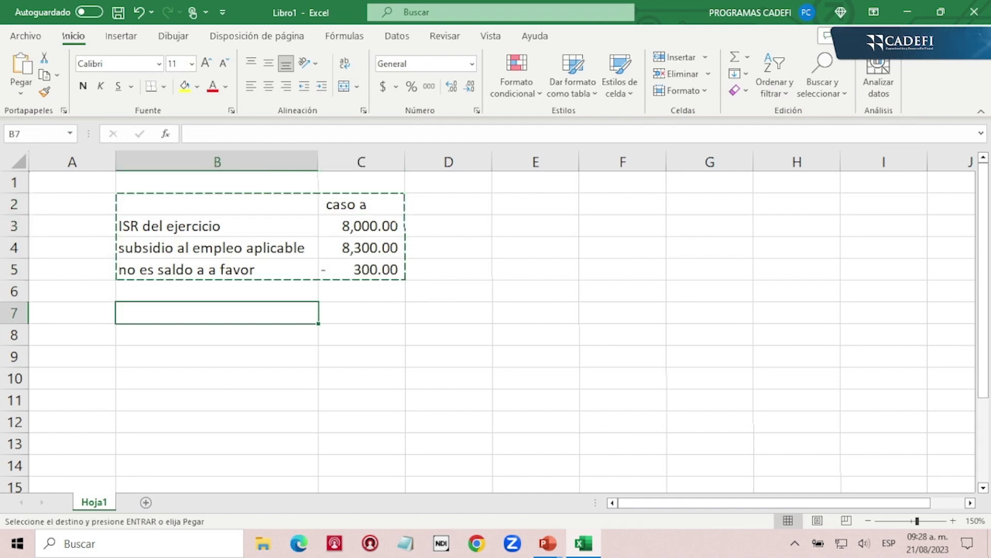
key(ctrl+v)
Capitalize the first letter of the copied heading in cell C7 so it reads "Caso a".
key(Down)
key(Down)
key(Up)
key(Up)
key(Right)
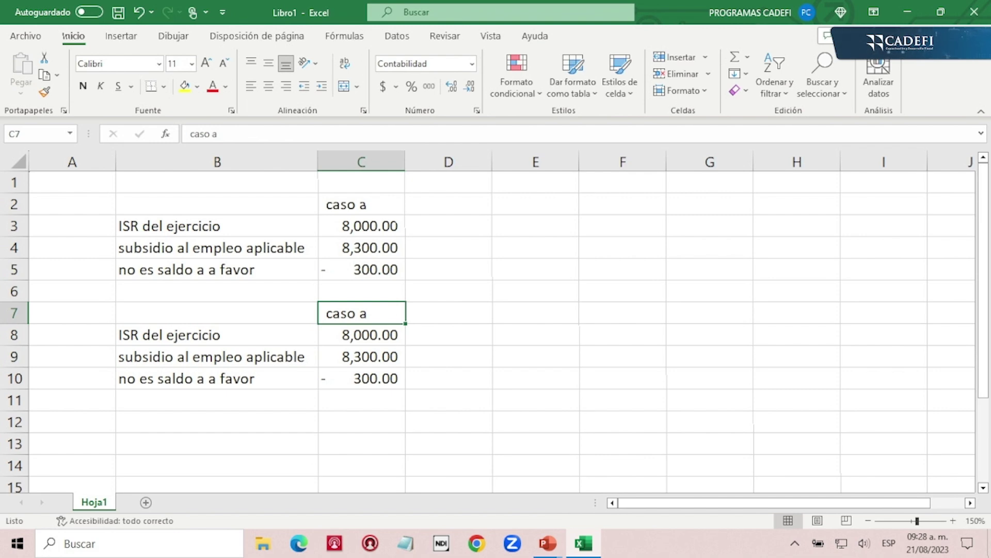
key(XF86AudioLowerVolume)
key(F2)
key(Left)
key(Left)
key(Left)
key(Left)
key(Left)
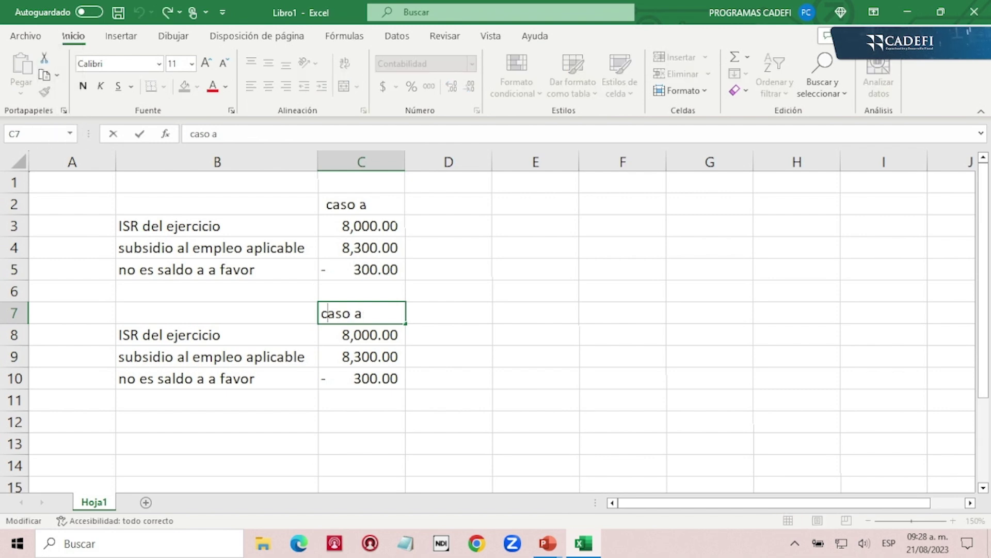
key(BackSpace)
text(C)
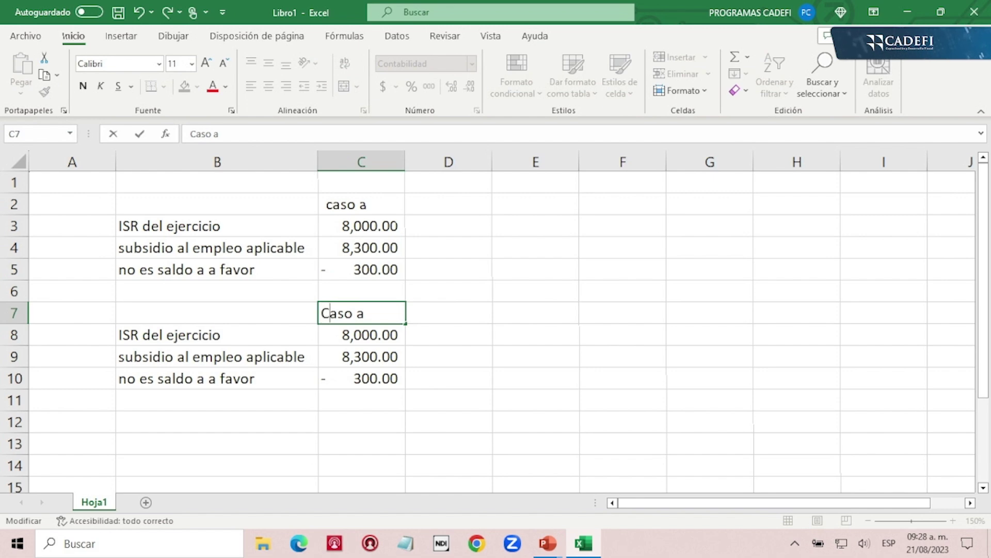
key(Return)
key(Down)
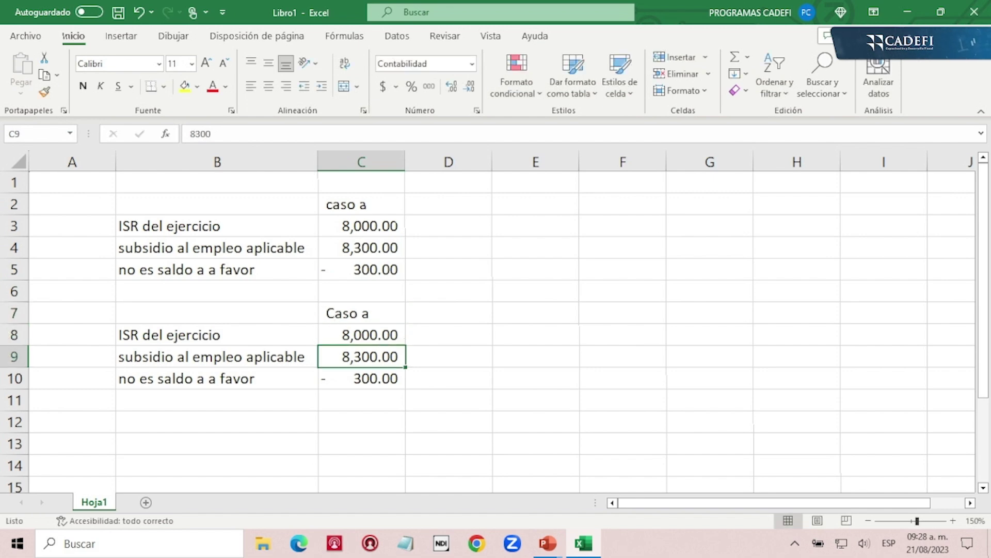
key(Up)
key(Down)
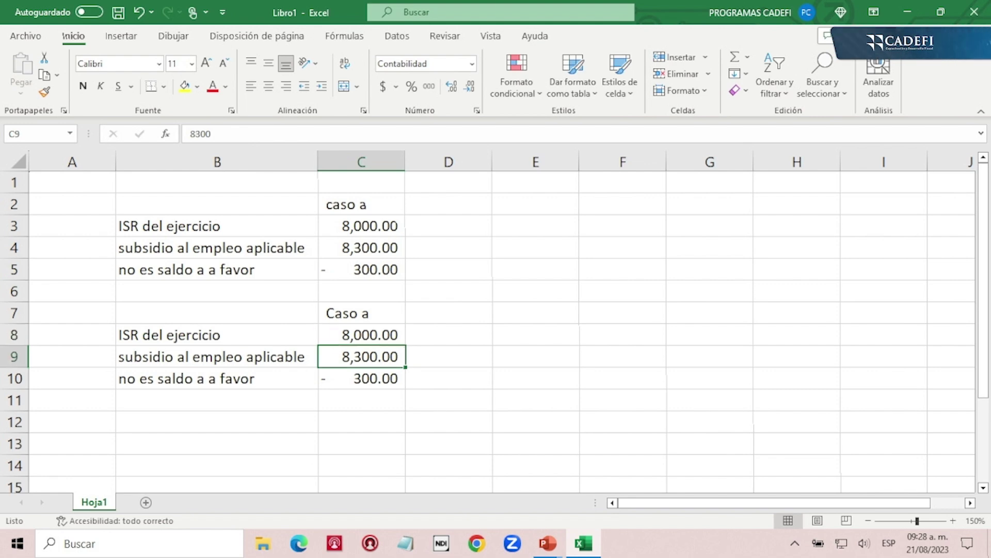
text(7500)
key(Escape)
key(Down)
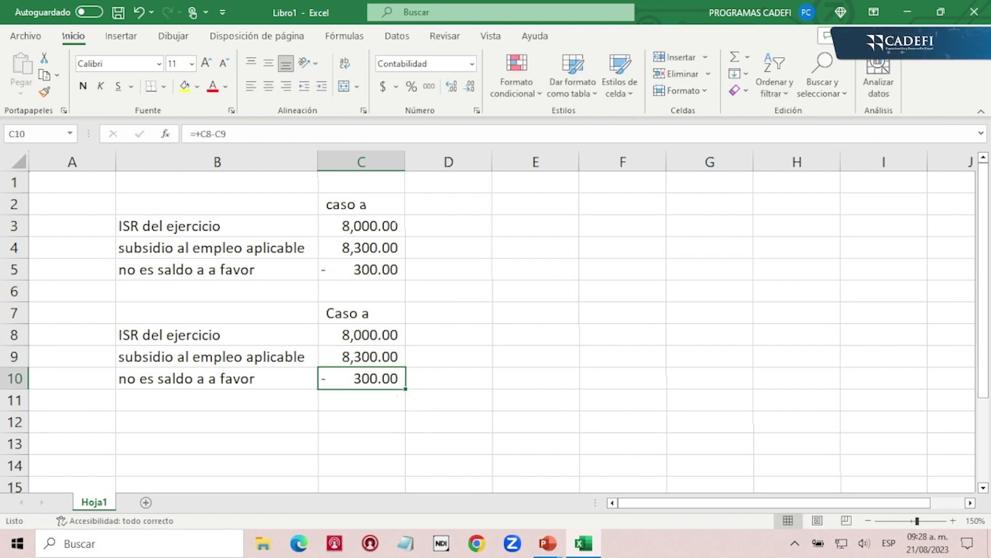
key(Left)
key(Left)
key(Right)
key(Page_Down)
key(Up)
key(Up)
key(Up)
key(Up)
key(Up)
key(Up)
key(Up)
key(Up)
key(Up)
key(Up)
key(Up)
key(Up)
key(Up)
key(Up)
key(Up)
key(Up)
key(Up)
key(Up)
key(Up)
key(Up)
key(Down)
key(Down)
key(Down)
key(Down)
key(Down)
key(Down)
key(Down)
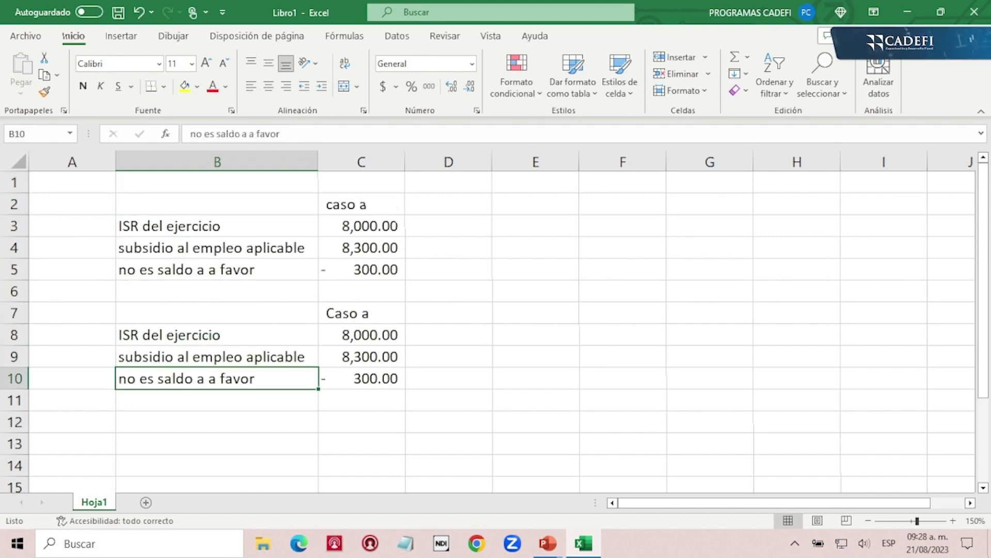
Replace the copied label in cell B10 with "ISR retenido en ejercicio".
text(ISR )
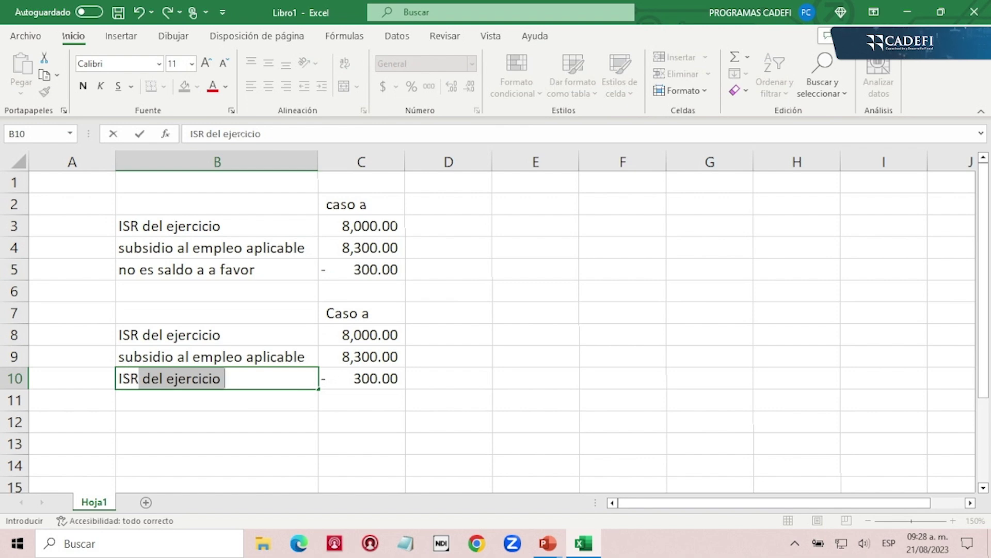
text(reteid)
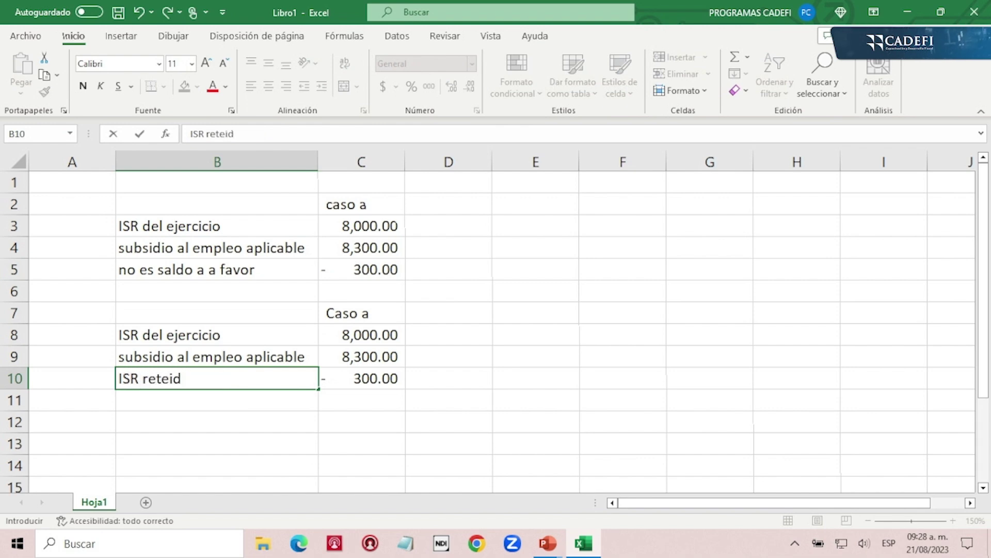
key(BackSpace)
key(BackSpace)
text(nido)
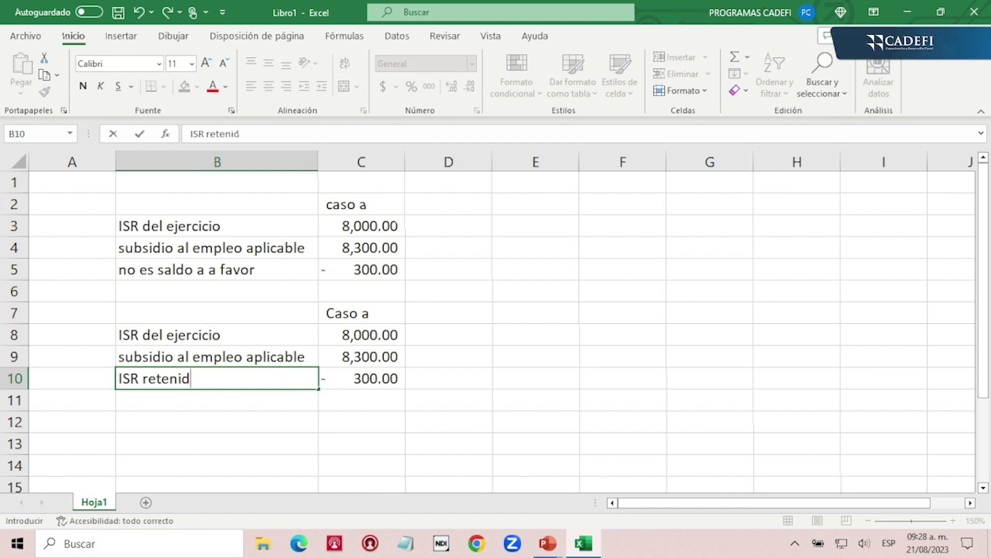
text( en e)
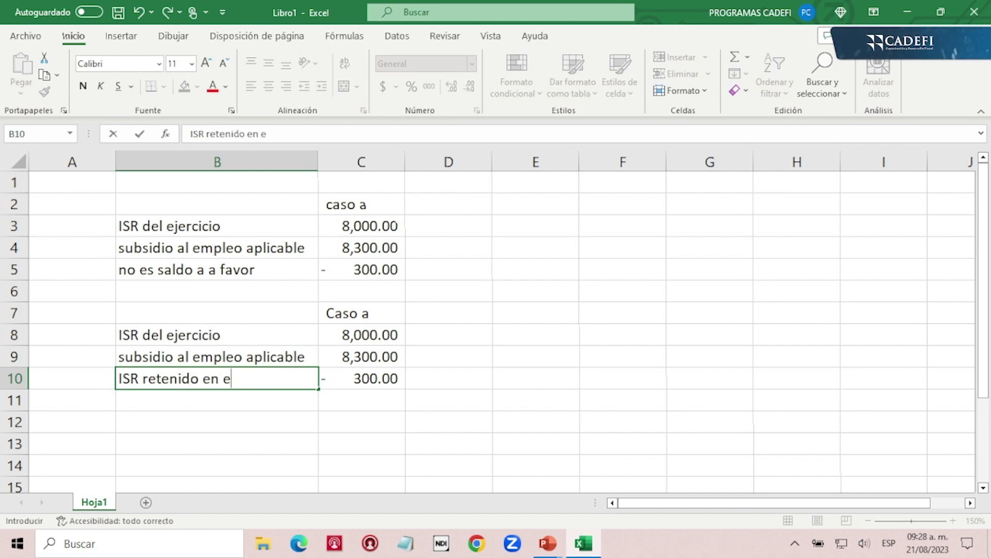
text(jercicio)
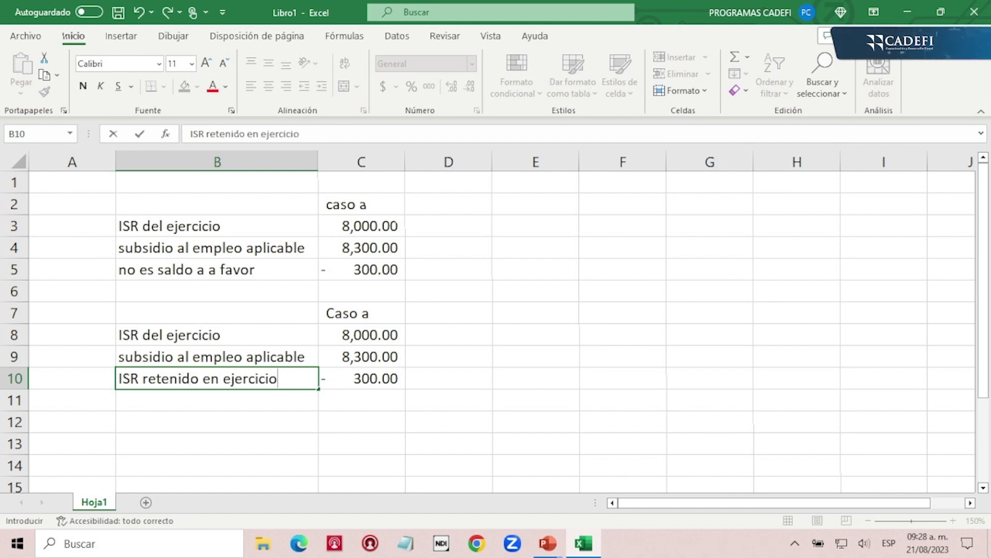
key(Return)
Enter 1200 in cell C10 as the withheld ISR amount of the second case.
key(Up)
key(Right)
text(1200)
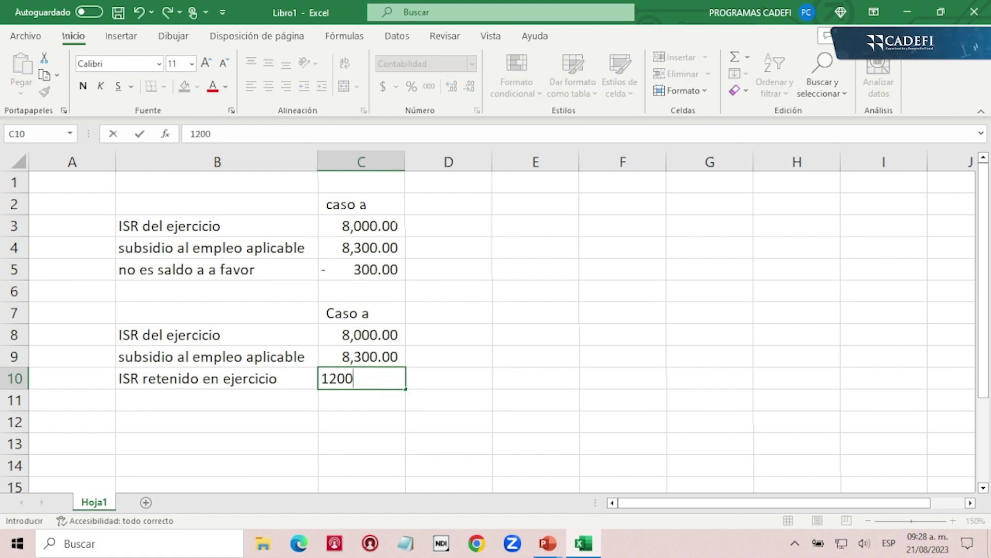
key(Return)
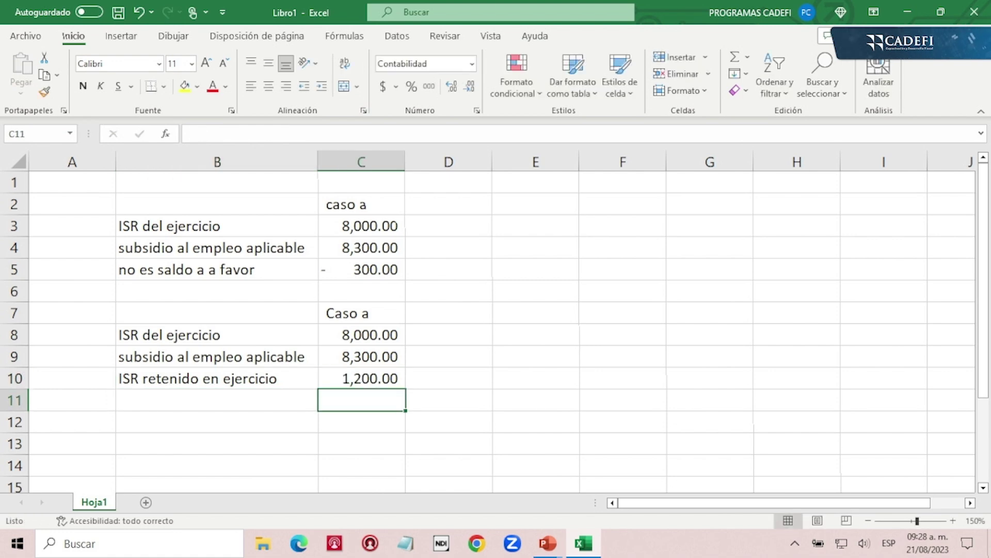
Enter a formula in cell C11 that subtracts the subsidy and the withheld ISR from the annual ISR, +C8-C9-C10.
text(+)
key(Up)
key(Up)
key(Up)
text(-)
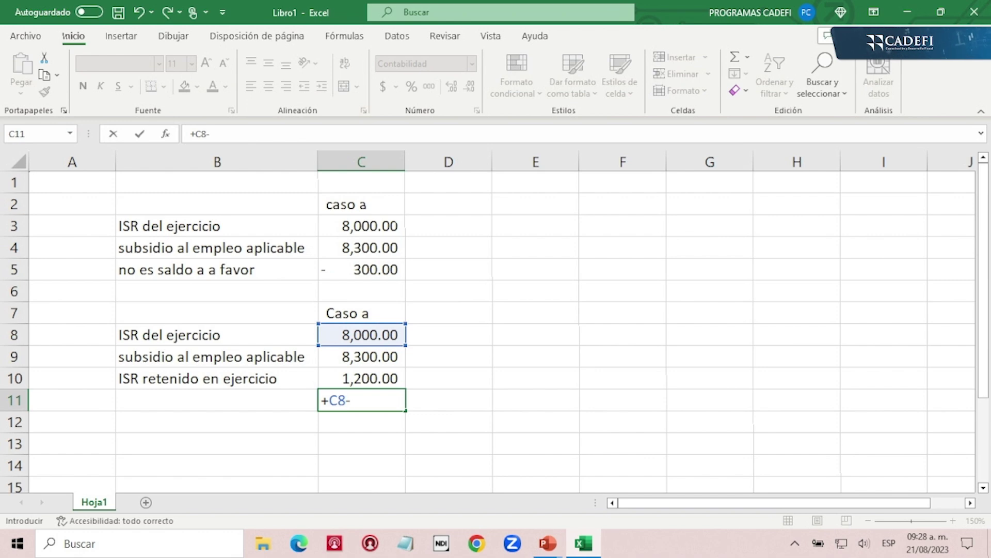
key(Up)
key(Up)
text(-)
key(Up)
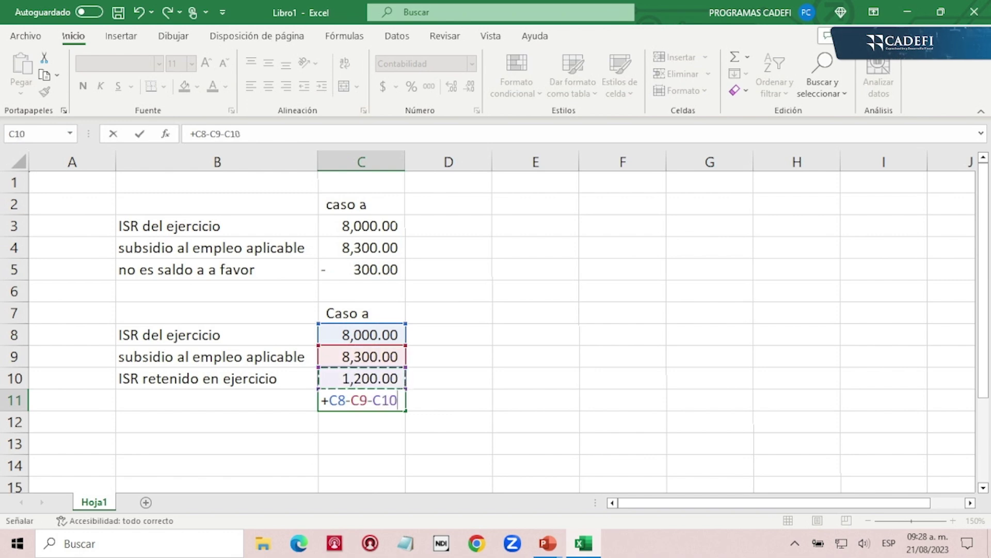
key(Return)
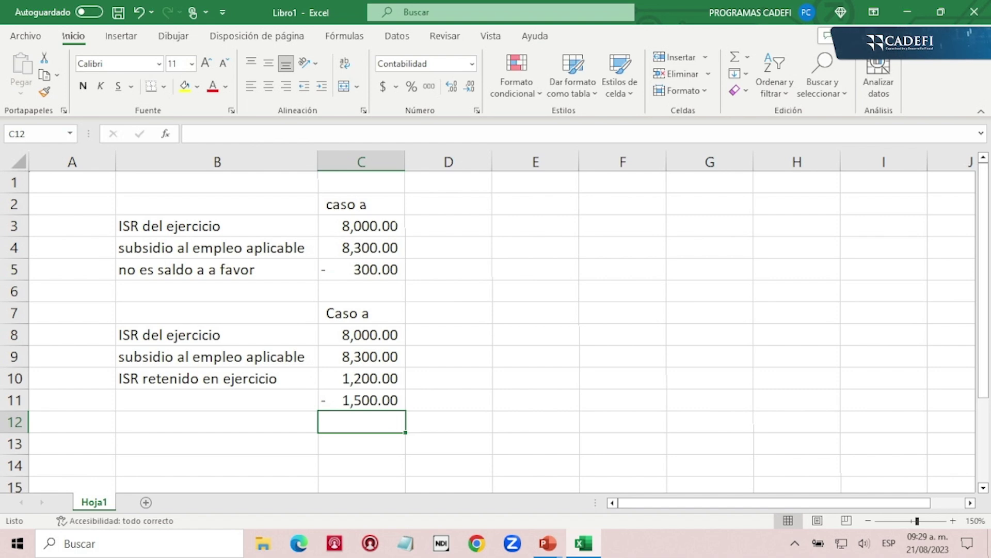
Label the second case's difference row by entering "Saldo a a favor" in cell B11.
click(362, 400)
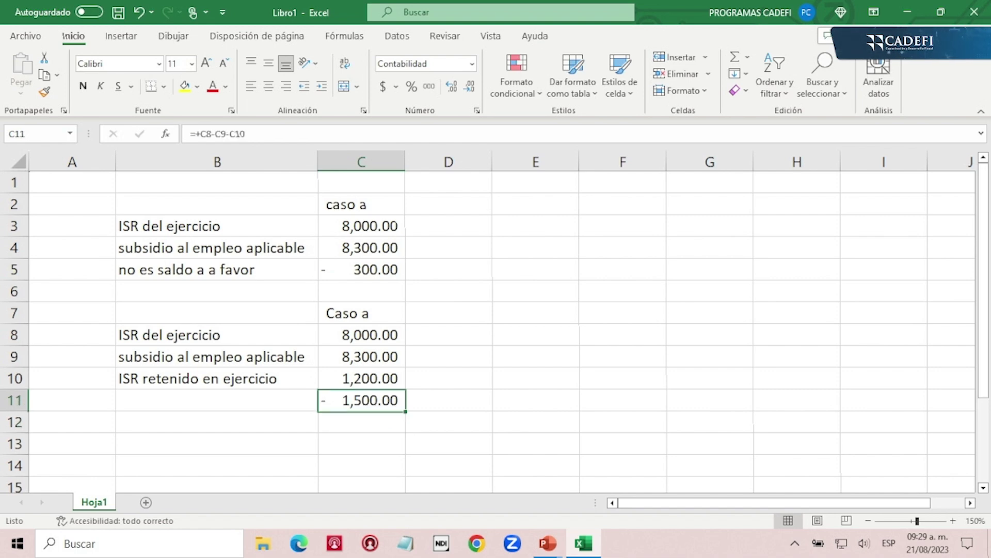
key(Down)
key(Left)
key(Up)
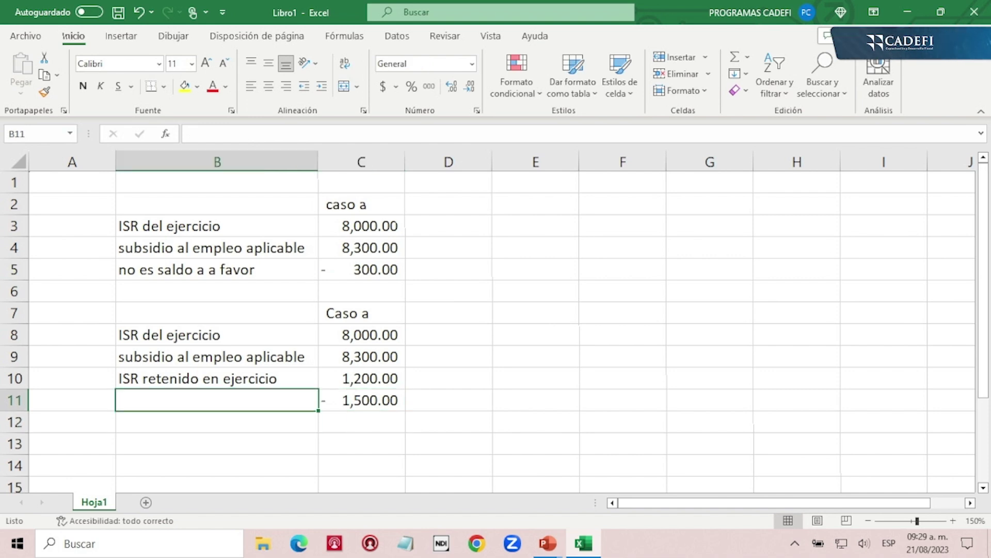
text(Saldo a afvor)
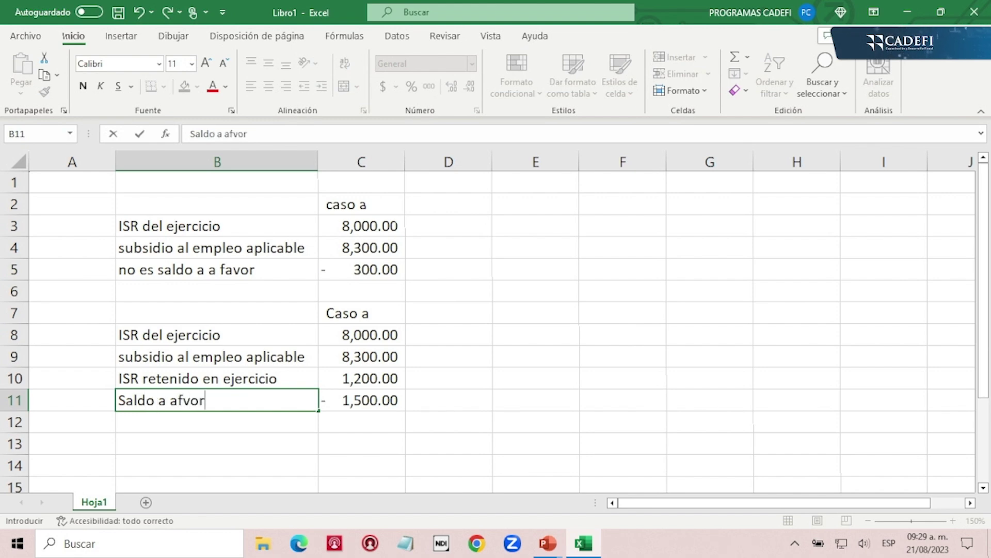
key(BackSpace)
key(BackSpace)
key(BackSpace)
text(favor)
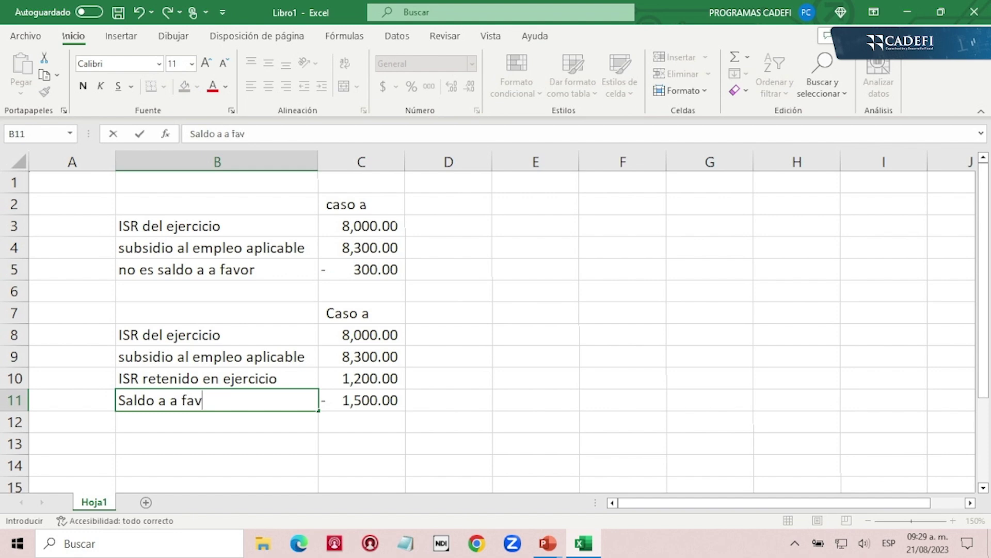
key(Return)
key(Up)
key(Page_Down)
key(Right)
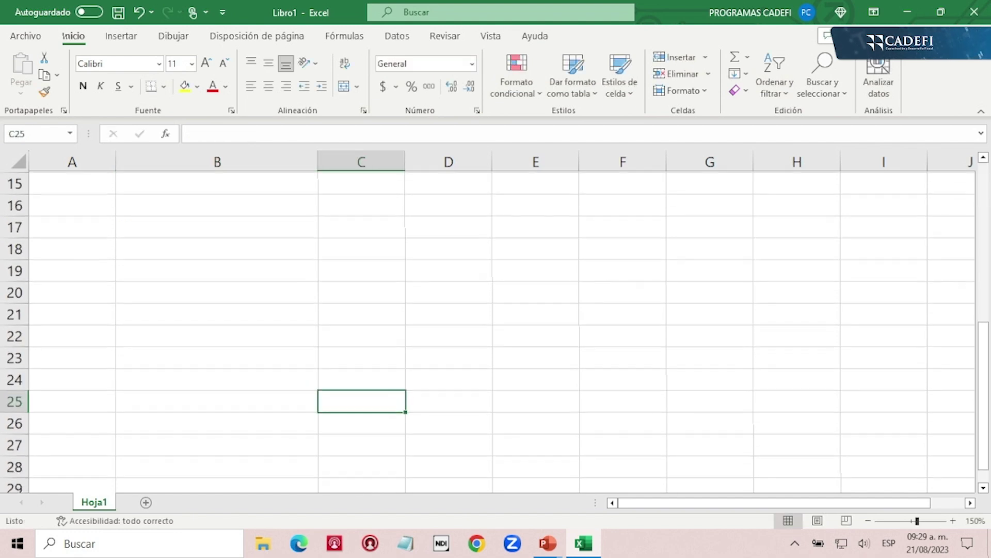
key(Right)
key(Page_Down)
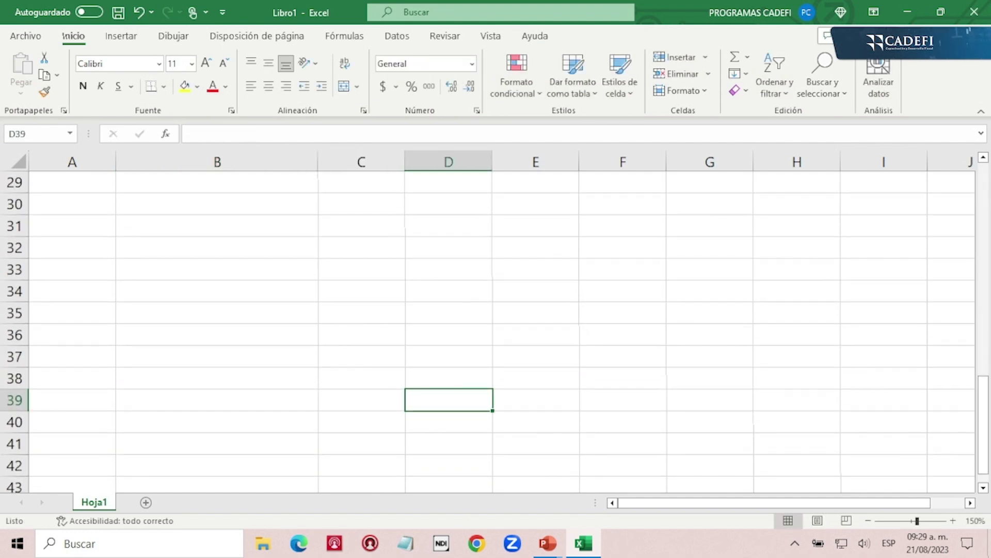
key(Page_Up)
key(Page_Up)
key(Left)
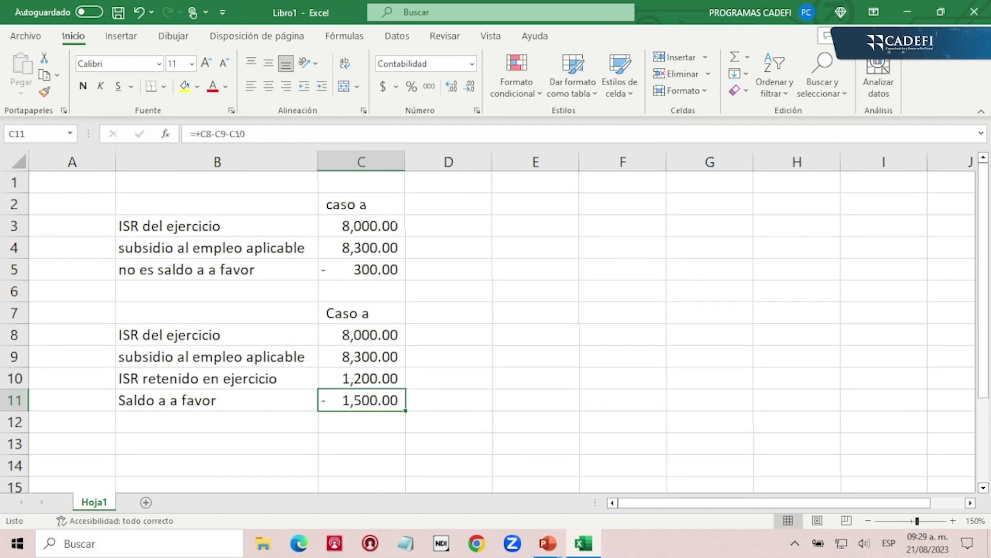
key(Up)
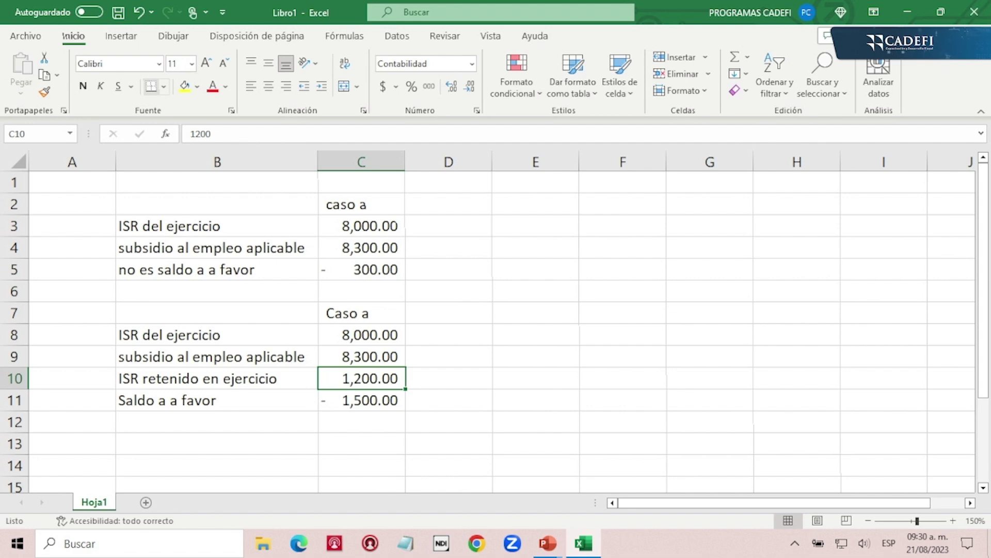
Enter 1200 in cell C12 below the second case's difference.
click(361, 400)
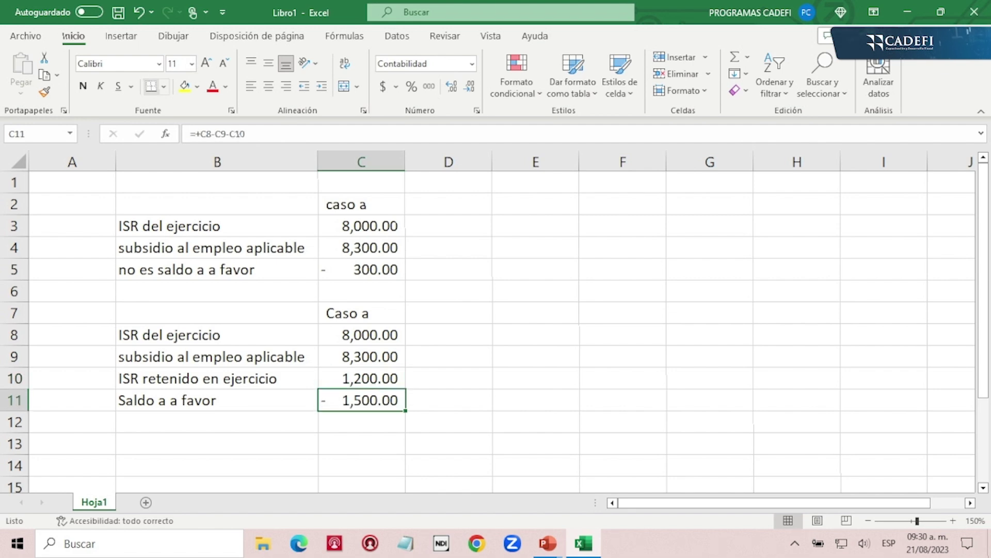
click(361, 422)
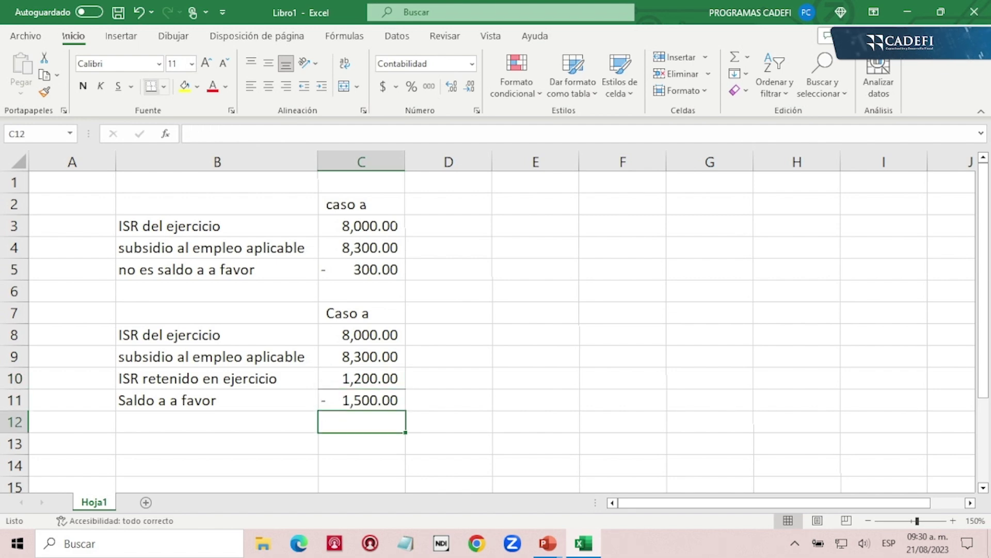
text(1200)
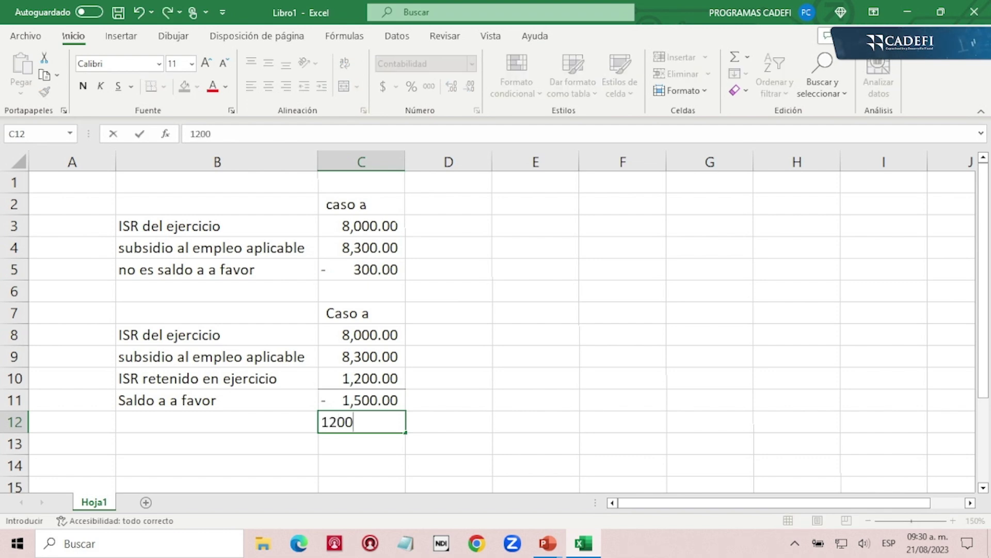
key(Return)
Replace the label in cell B11 with "resultado".
click(361, 422)
key(Left)
key(Up)
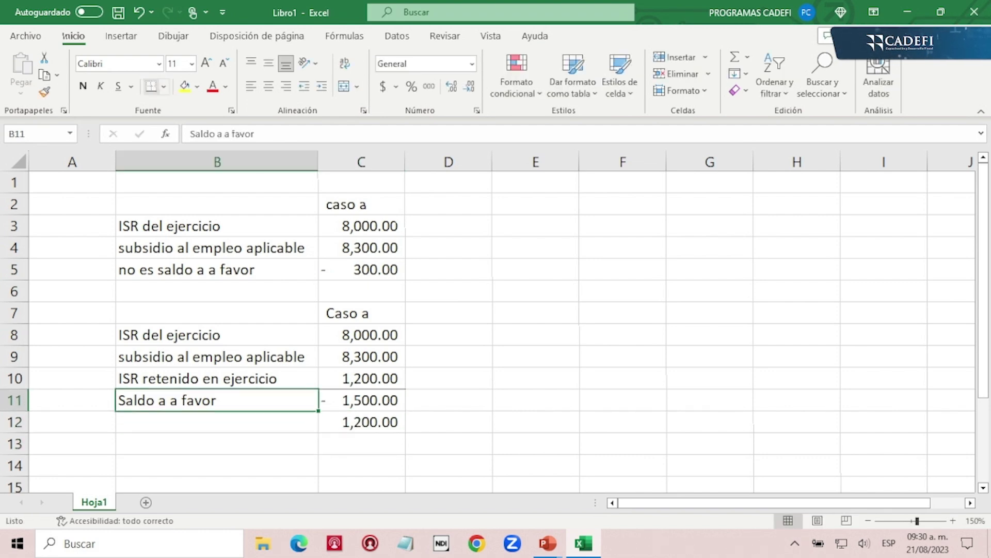
text(resultado)
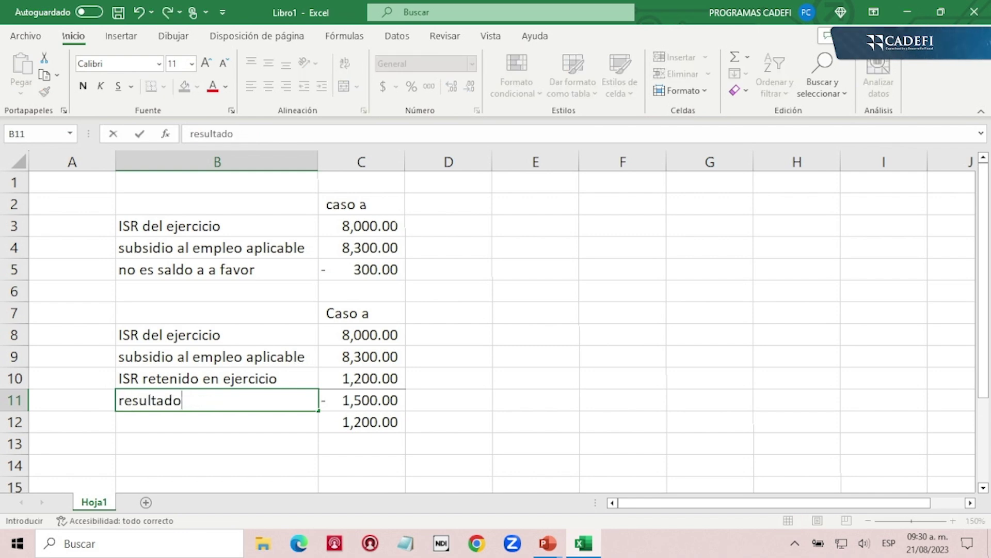
key(Return)
Label the amount in row 12 by entering "saldo afavor" in cell B12.
text(ds)
key(BackSpace)
key(BackSpace)
text(saldo afavor)
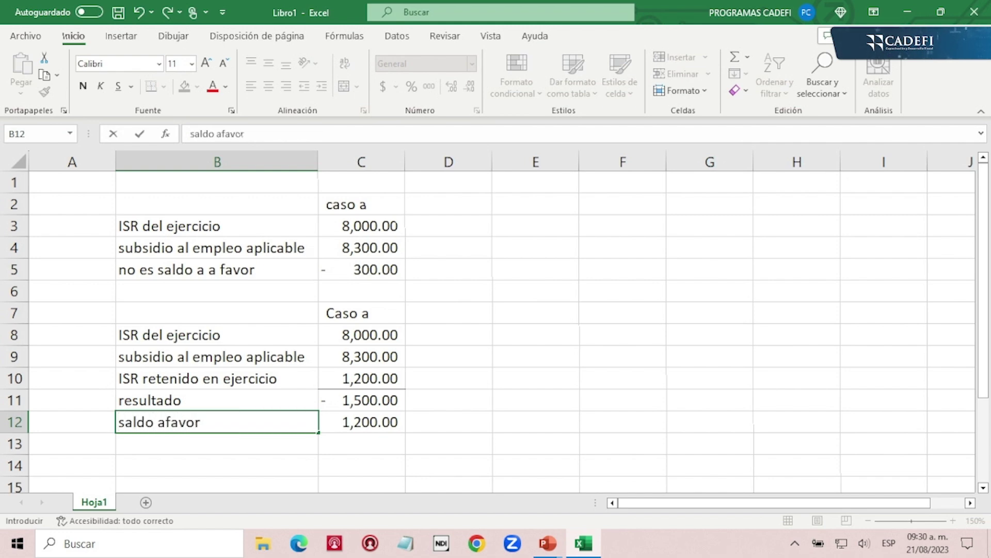
key(Return)
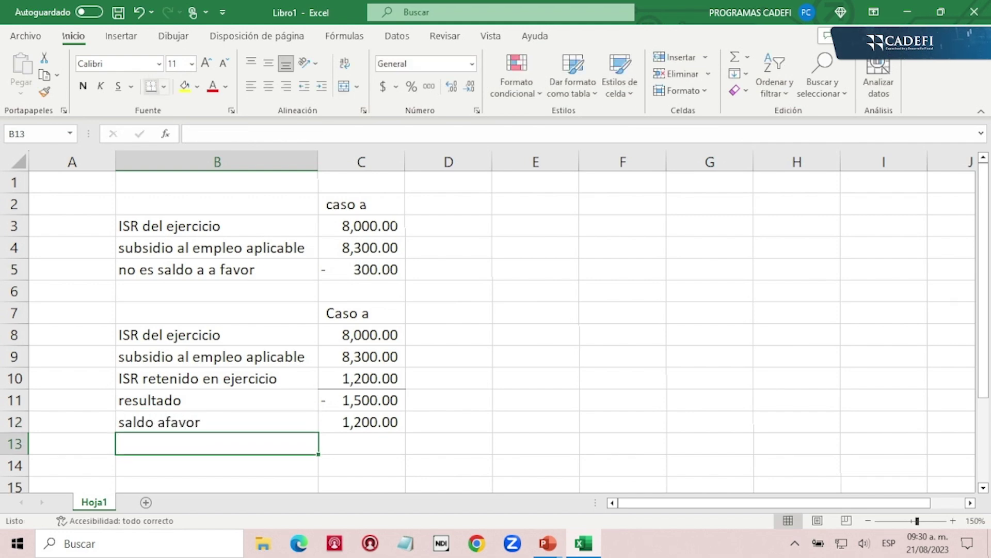
Make the balance amount in cell C12 bold.
key(Up)
key(Right)
key(ctrl+n)
Make the withheld ISR label and amount in cells B10:C10 bold.
key(Up)
key(Up)
key(Left)
key(shift+Right)
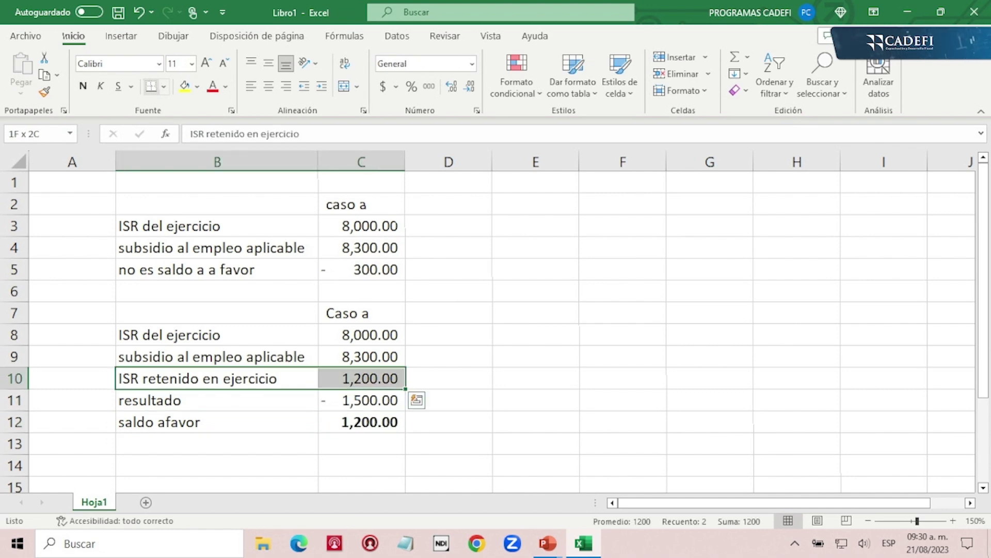
key(ctrl+n)
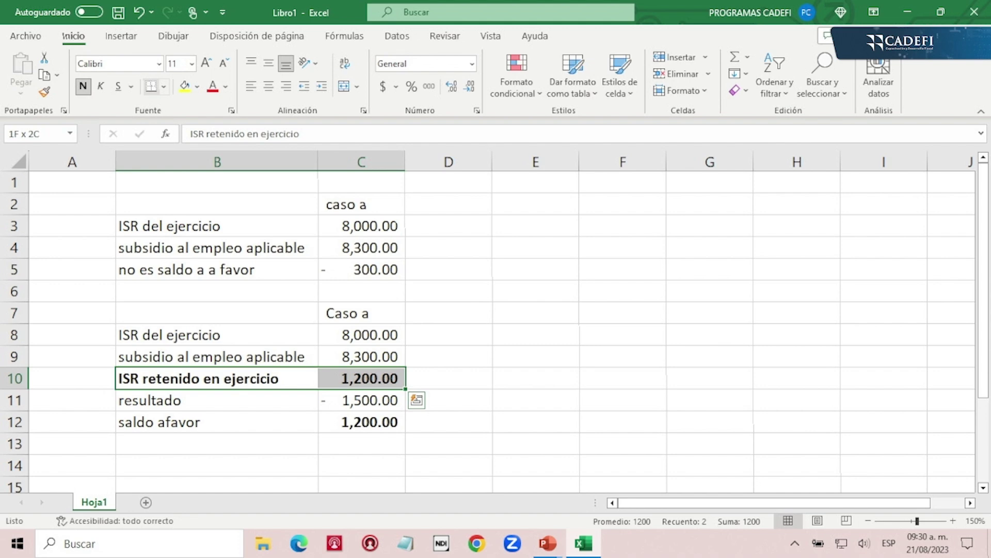